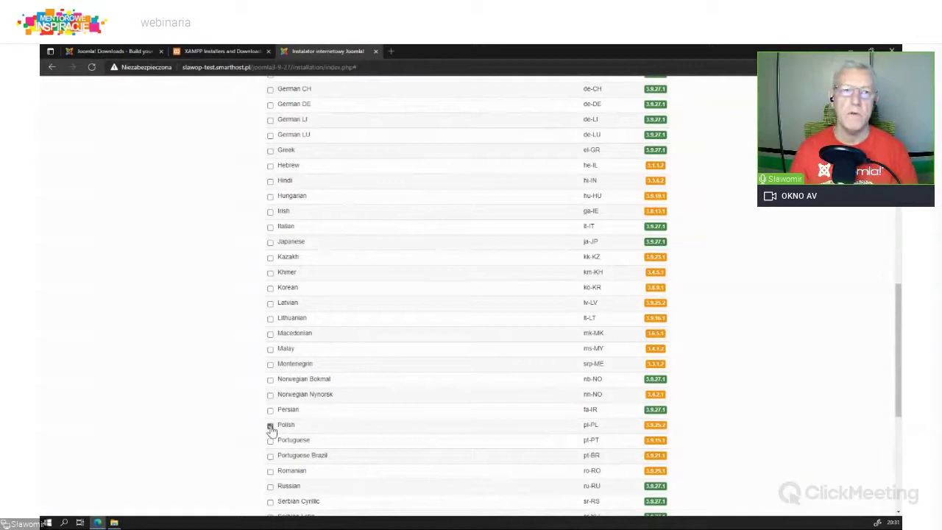
Step: Install the checked Polish (pl-PL) language pack from the language list
scroll(274, 342, up, 1)
scroll(273, 342, up, 5)
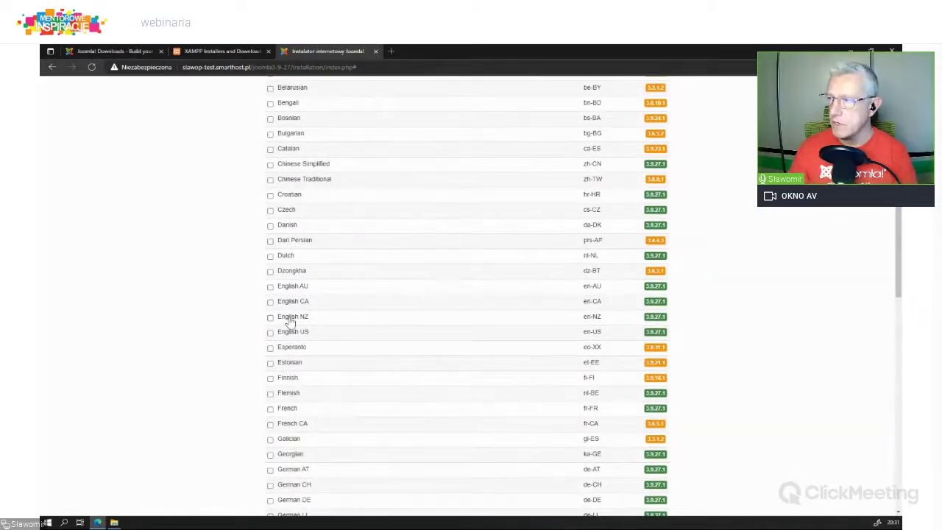
scroll(298, 280, down, 10)
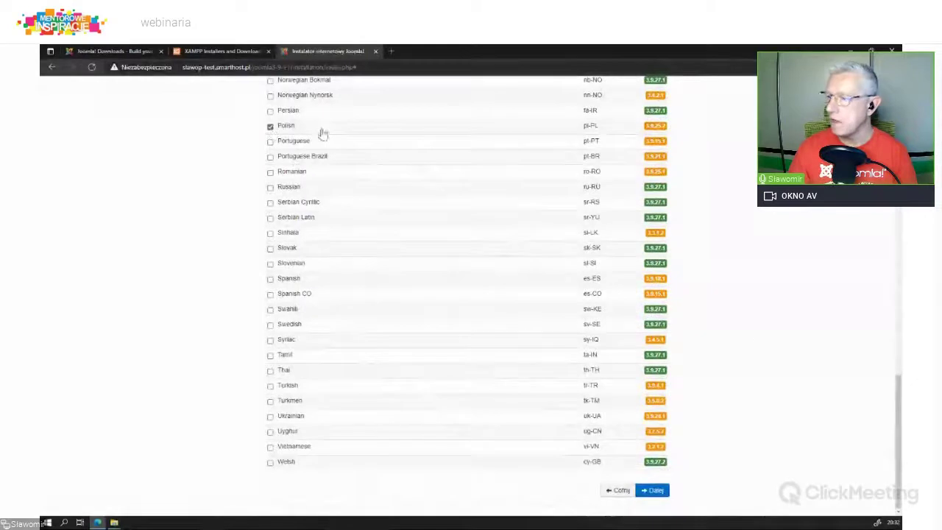
click(666, 490)
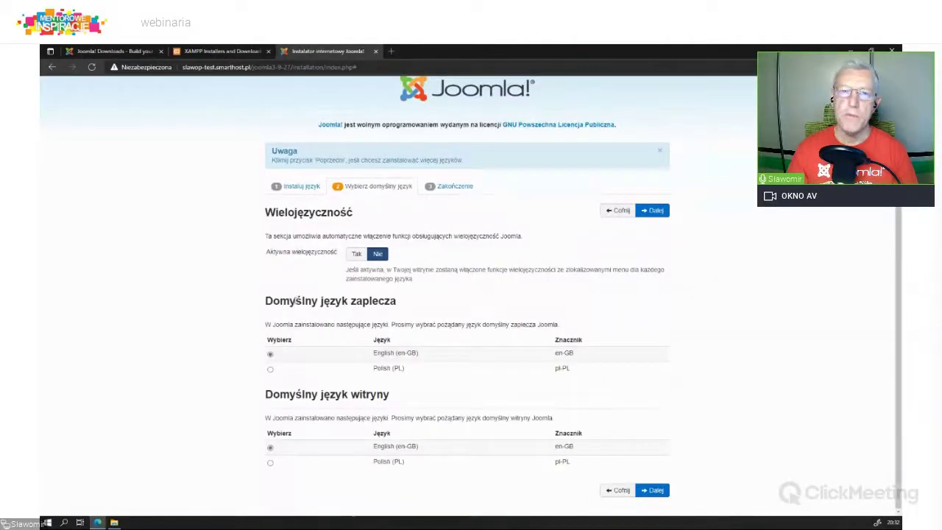
Step: Choose Polish (pl-PL) as the default administrator and site language and confirm
click(270, 369)
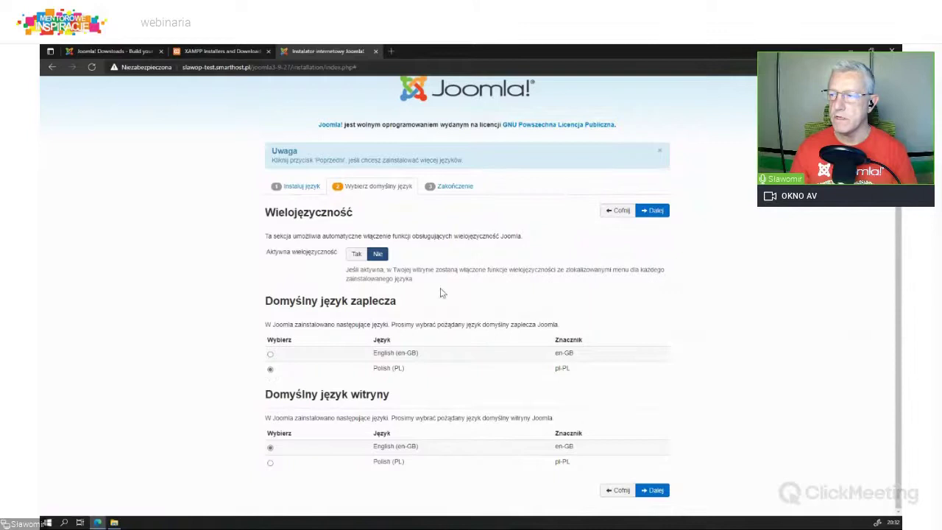
drag(351, 300, 402, 310)
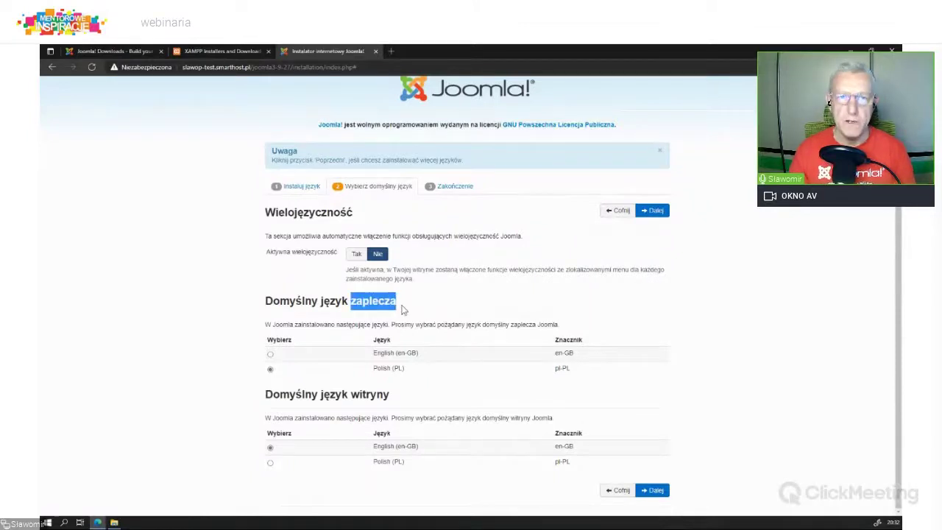
click(270, 464)
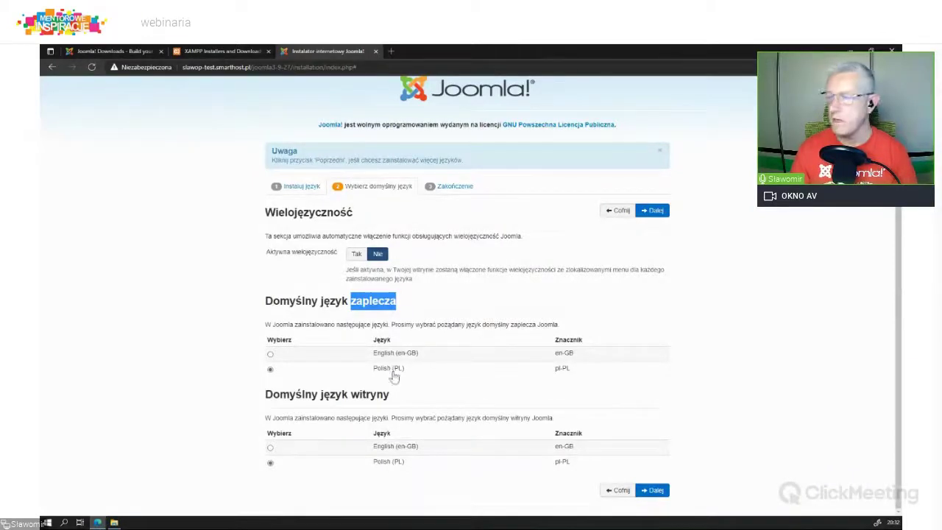
click(652, 490)
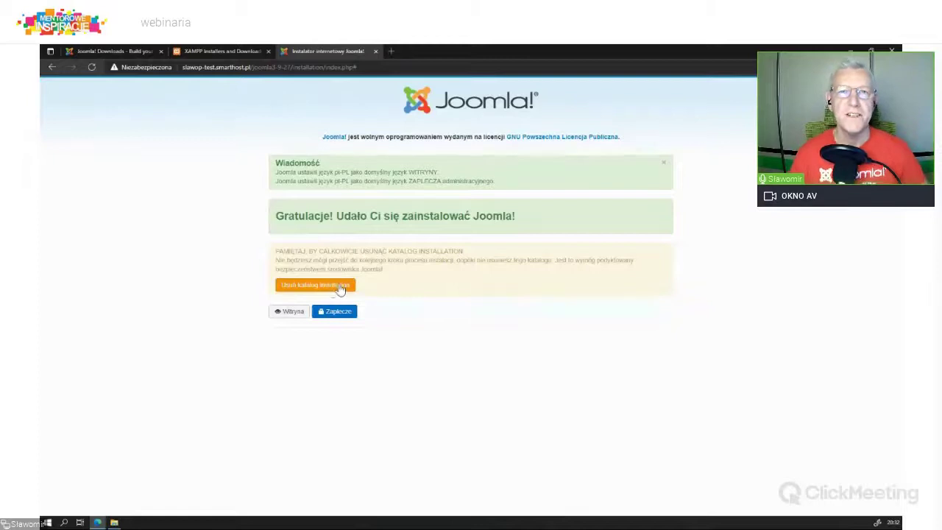
Step: Delete the installation folder with Usuń katalog installation, then go to Zaplecze
click(320, 284)
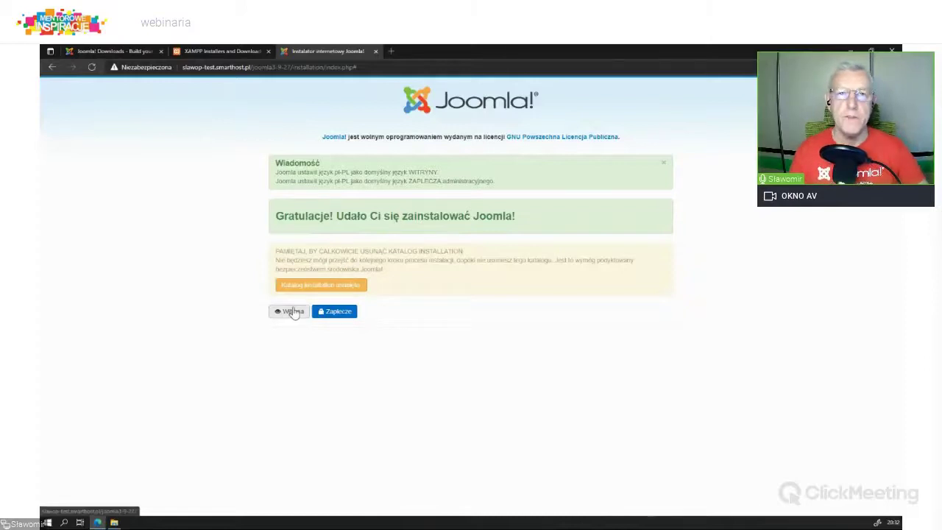
click(342, 314)
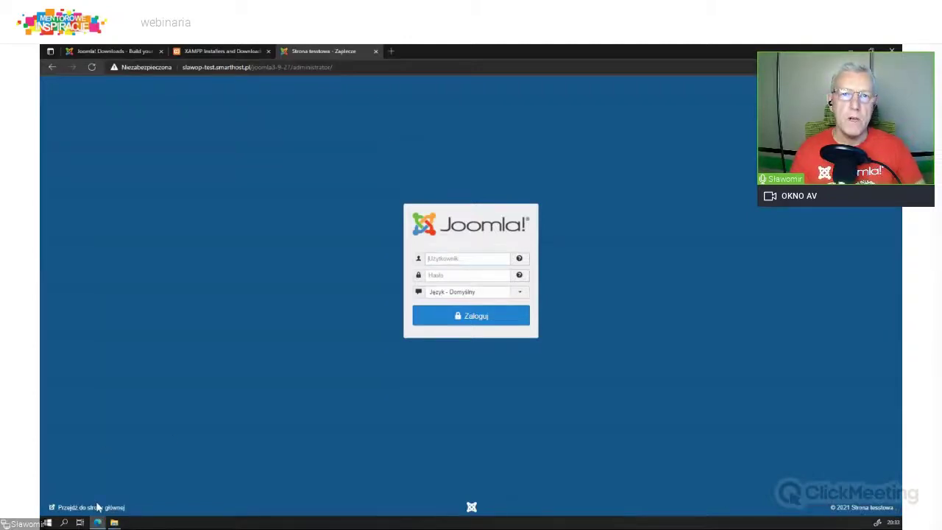
Step: Open the front page in a new tab, then log in with the admin credentials
click(98, 508)
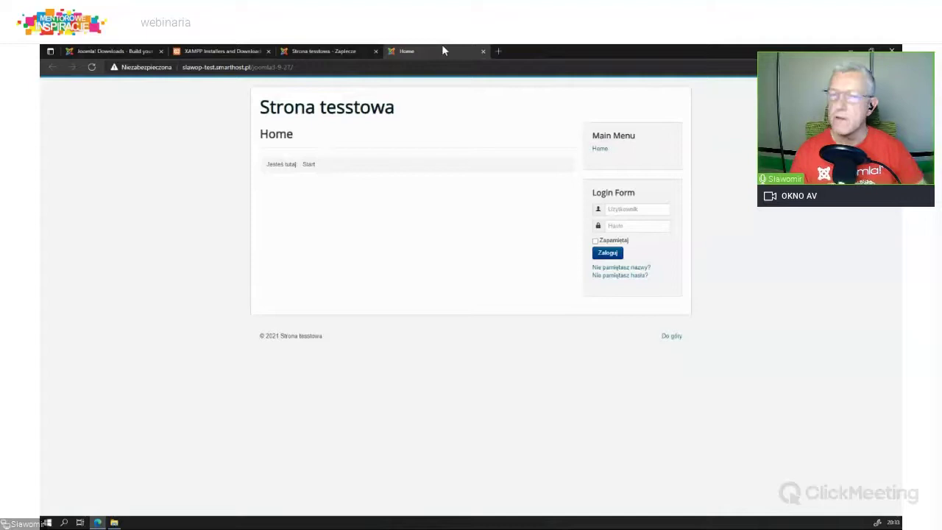
click(339, 51)
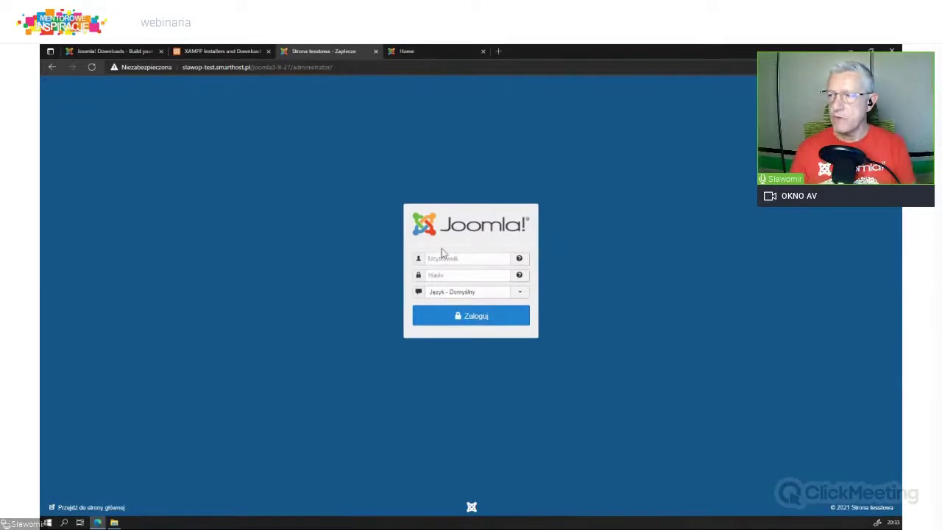
text(adm)
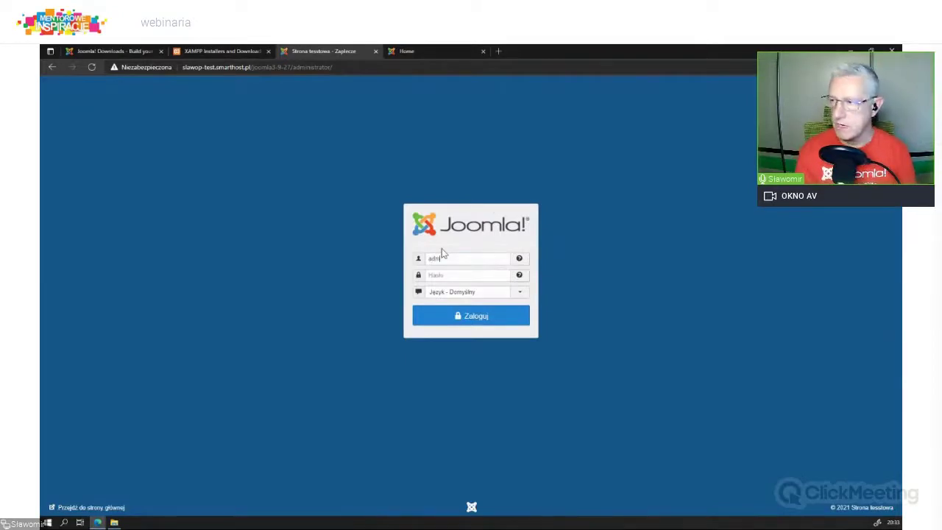
text(inadmin)
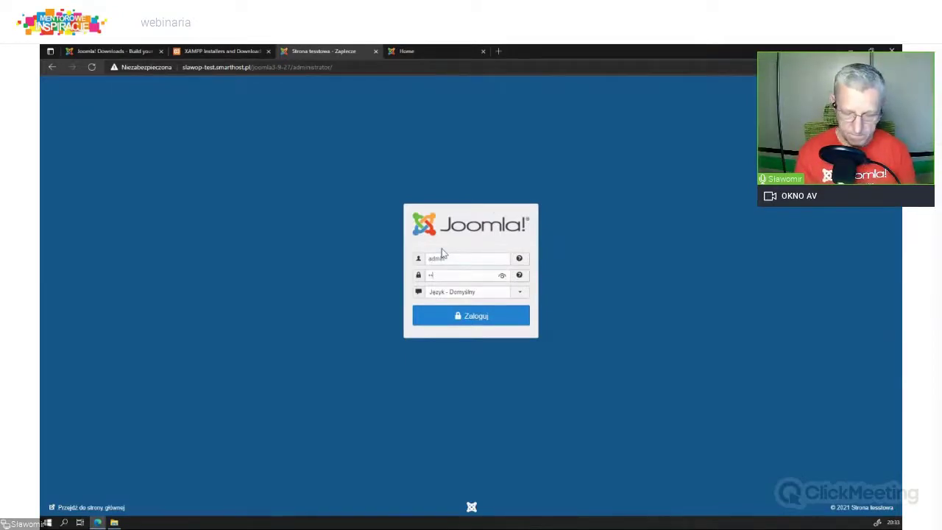
click(471, 316)
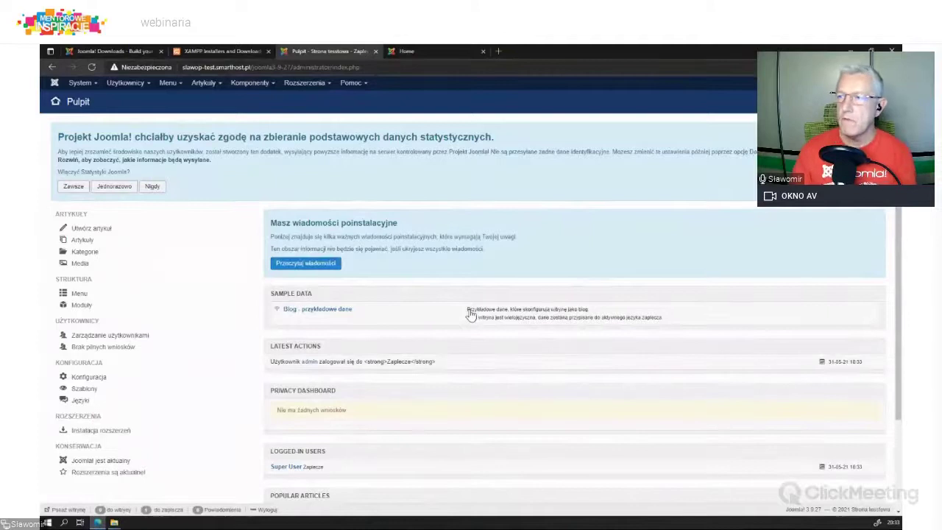
Step: Decline usage statistics with Nigdy and open Artykuły > Artykuły
click(150, 189)
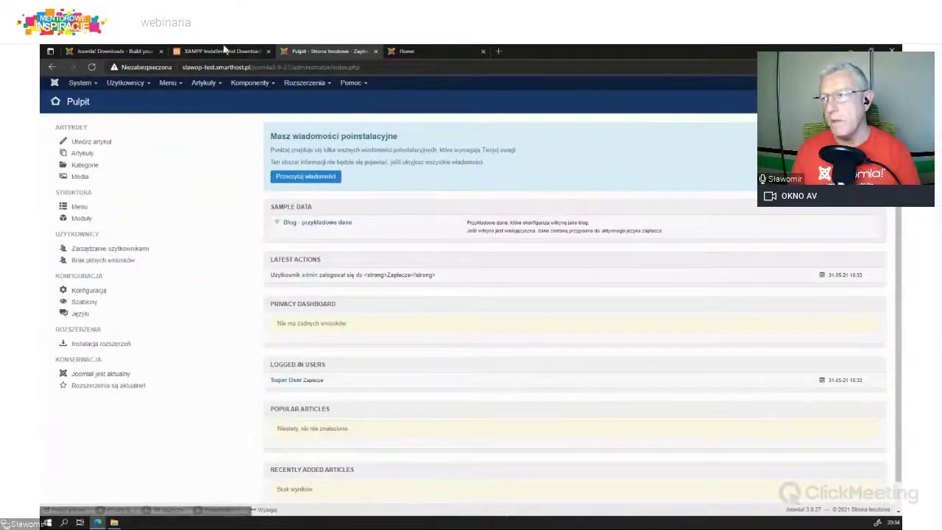
click(209, 83)
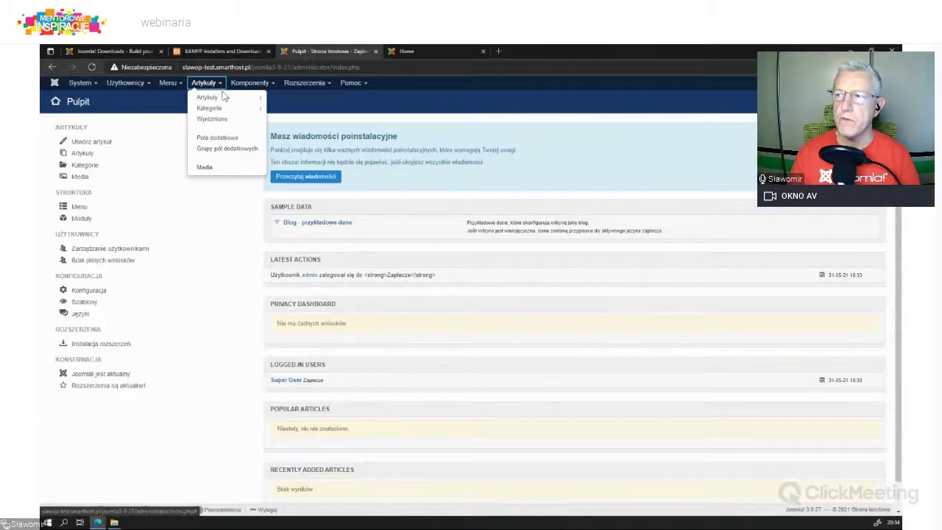
click(208, 96)
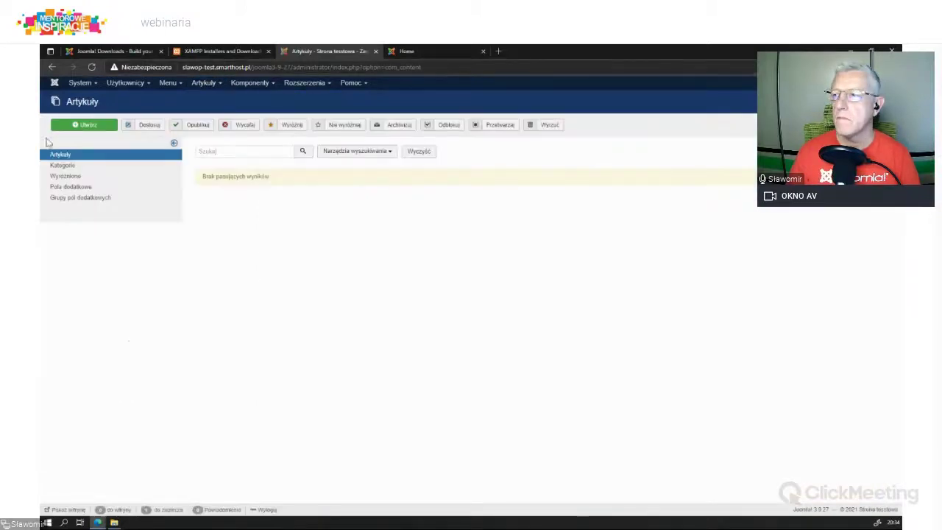
Step: View Kategorie, return to Artykuły, and start a new article
click(71, 168)
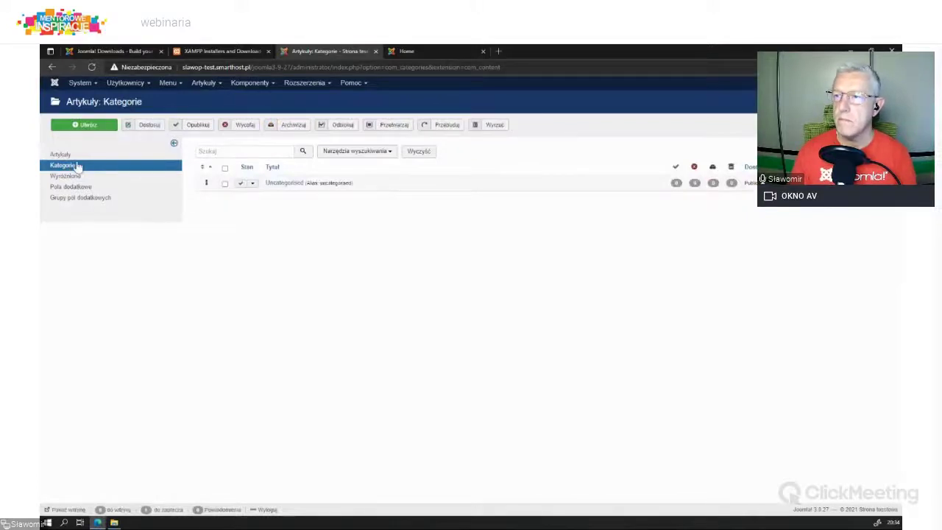
click(74, 155)
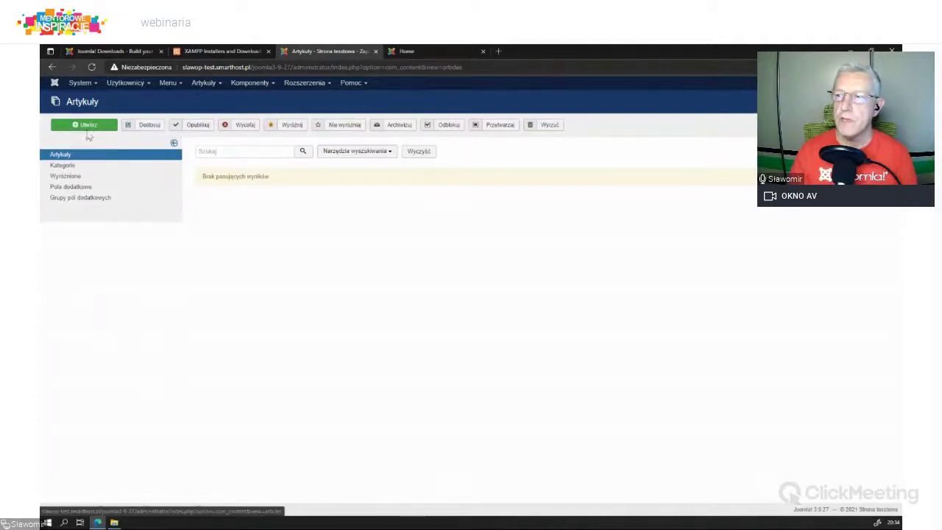
click(89, 126)
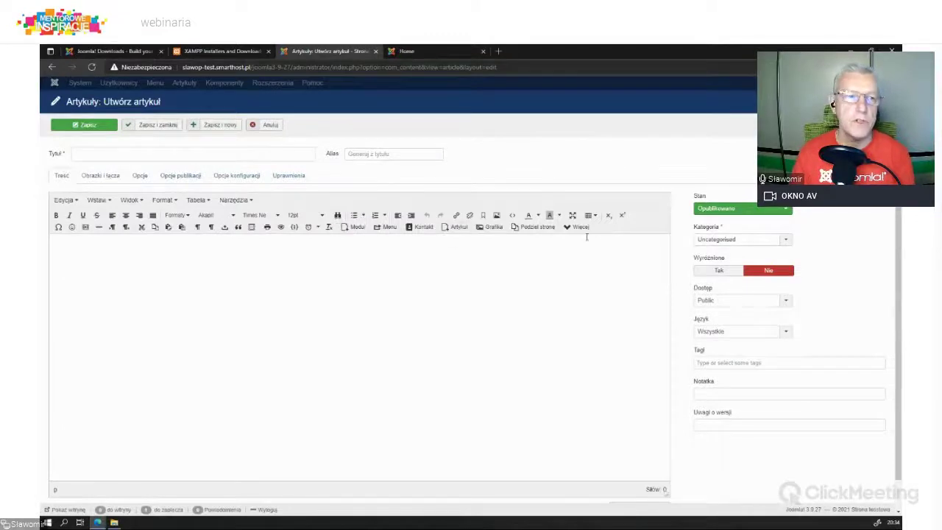
Step: Browse the new article's title, body and option tabs, then switch to the front-page tab
click(99, 152)
click(63, 259)
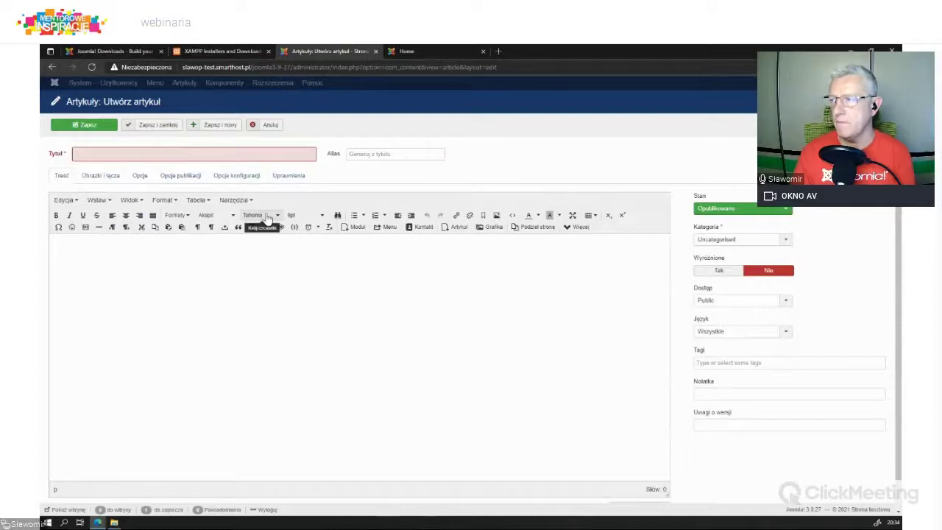
click(95, 176)
click(142, 182)
click(175, 180)
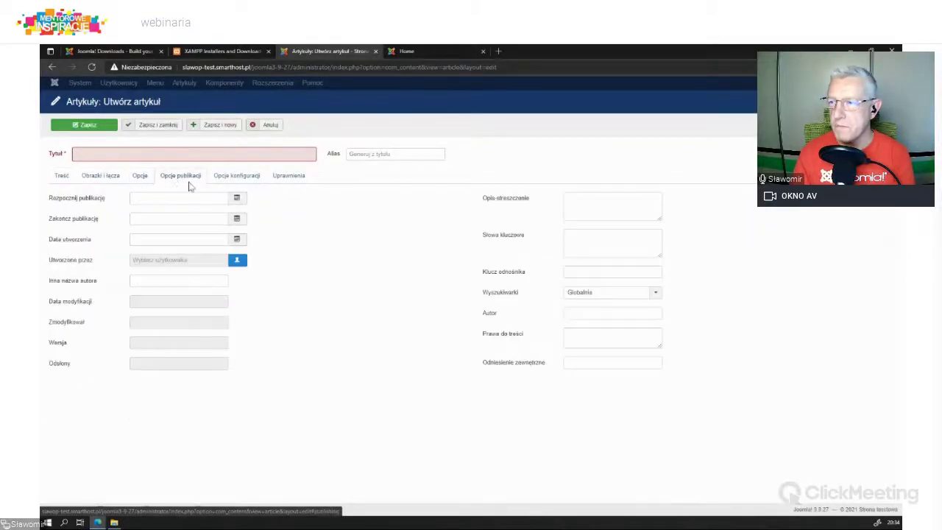
click(237, 179)
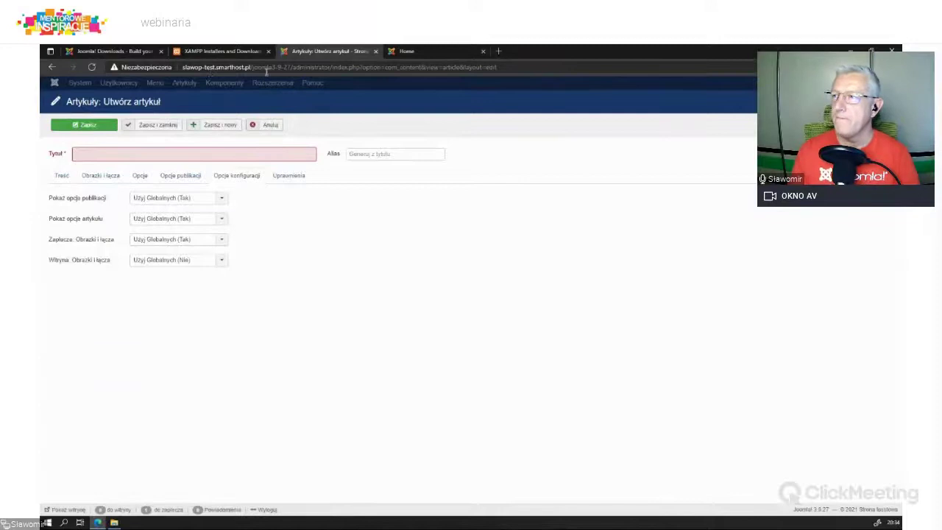
click(421, 52)
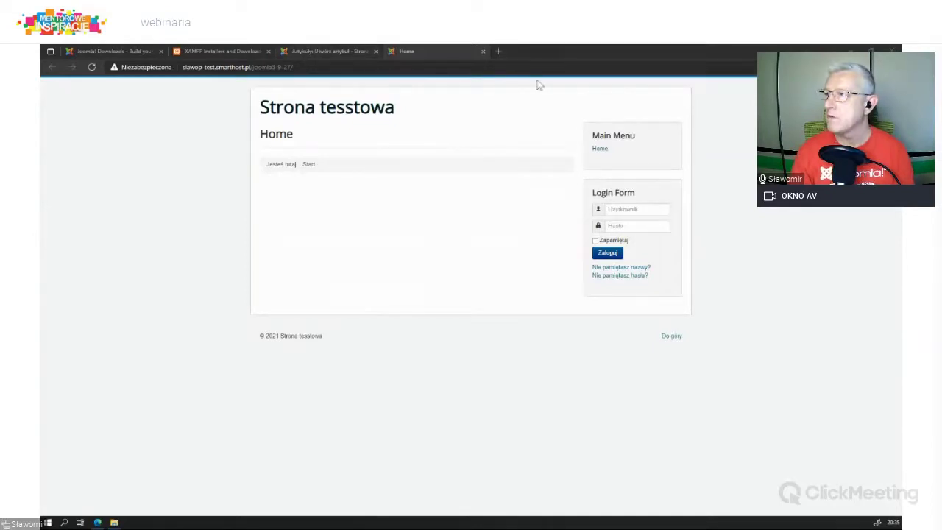
Step: Load the local joomla3 installer in a new tab and name the site 'Strona testowa'
click(498, 51)
text(localhost/joomla3)
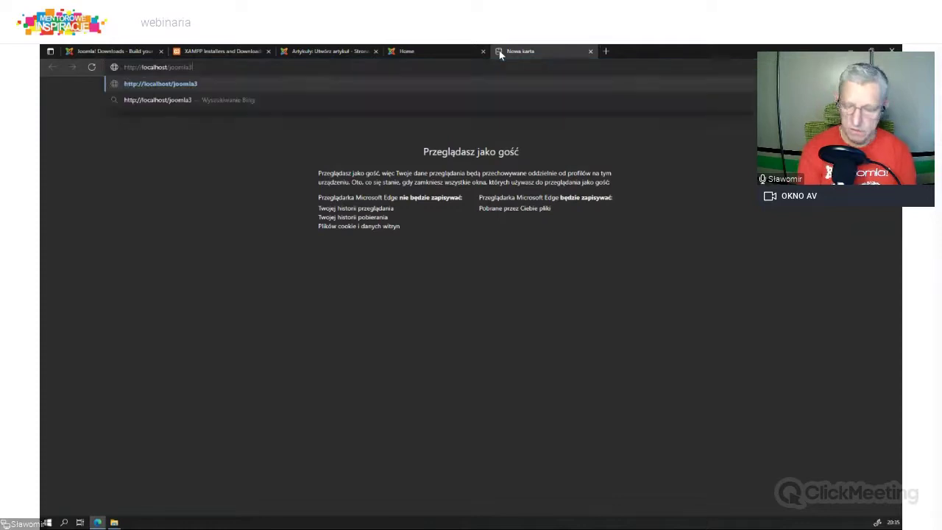
key(Return)
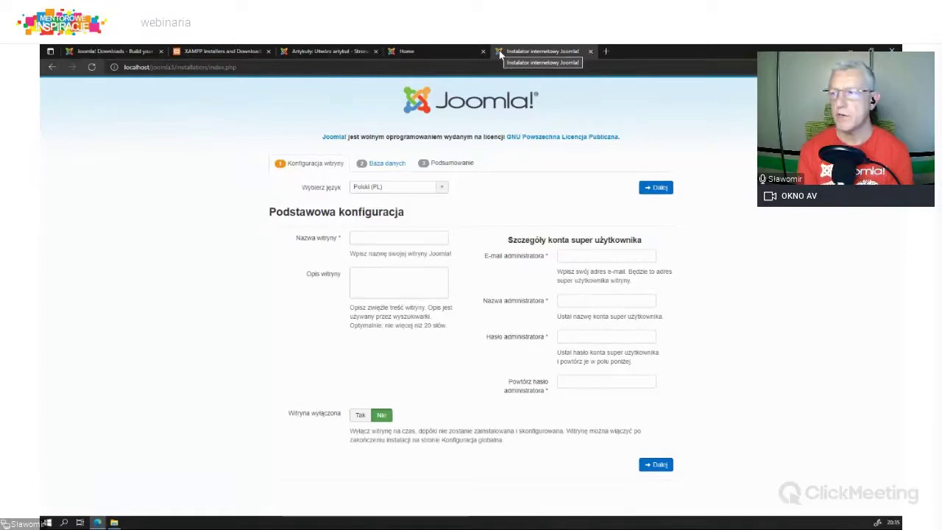
click(392, 241)
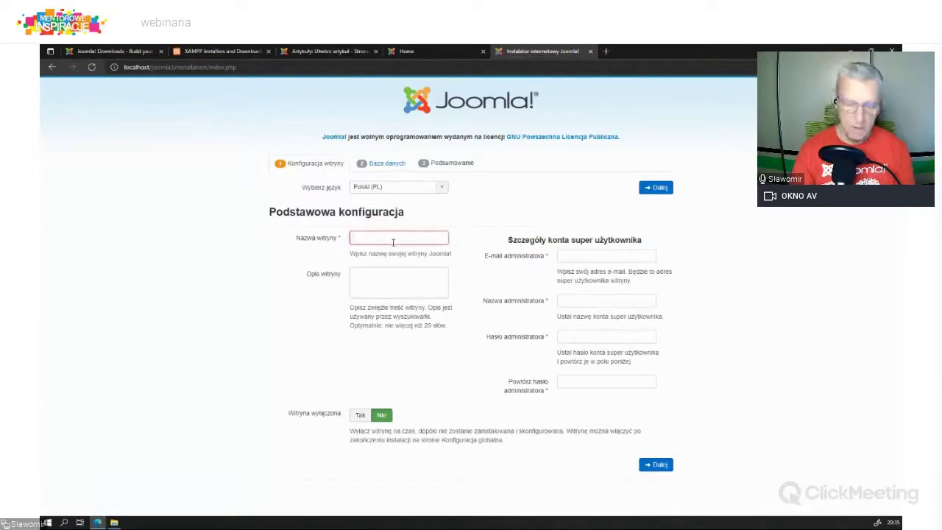
text(Str)
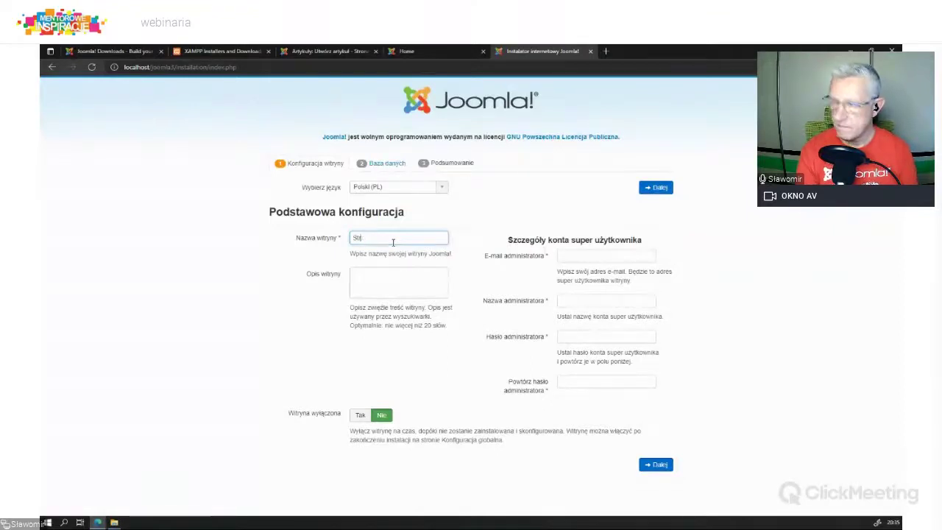
text(ona testowa)
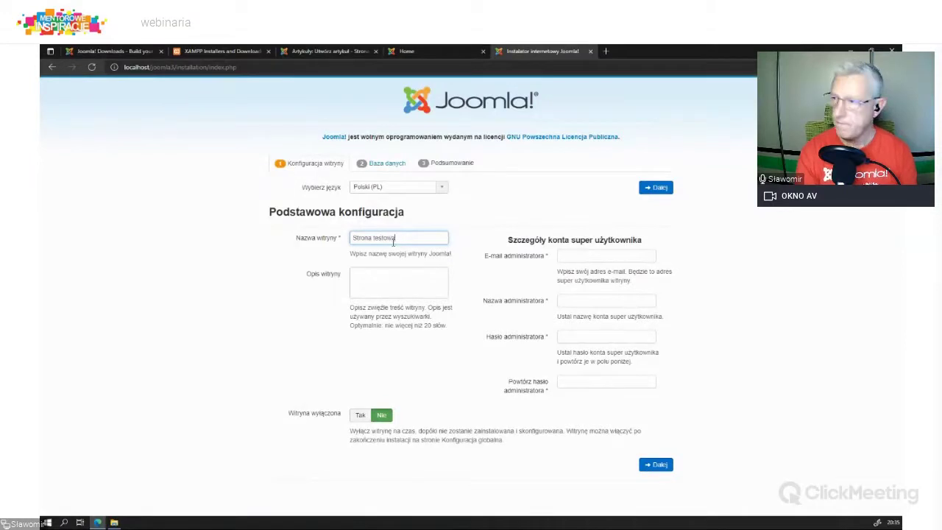
Step: Fill in the administrator e-mail, username and password, then continue to database setup
click(582, 255)
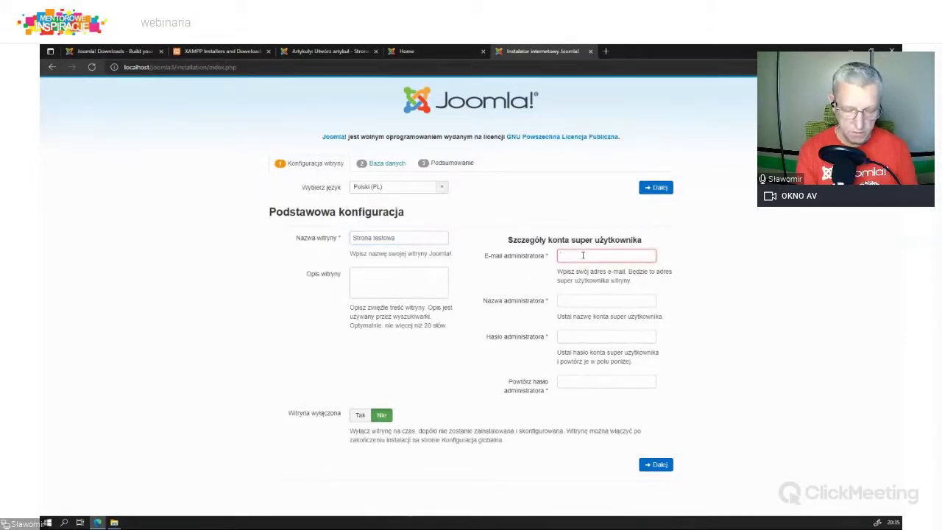
text(jakisadres)
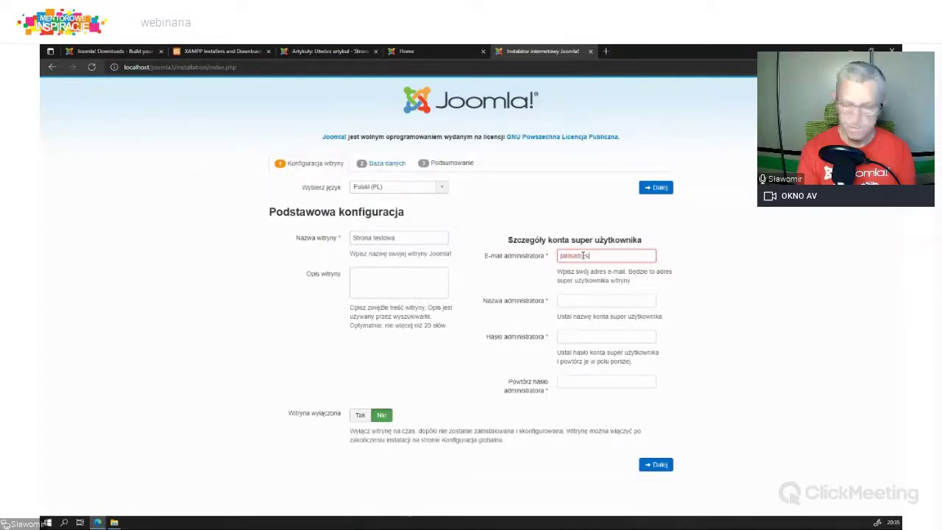
text(@c)
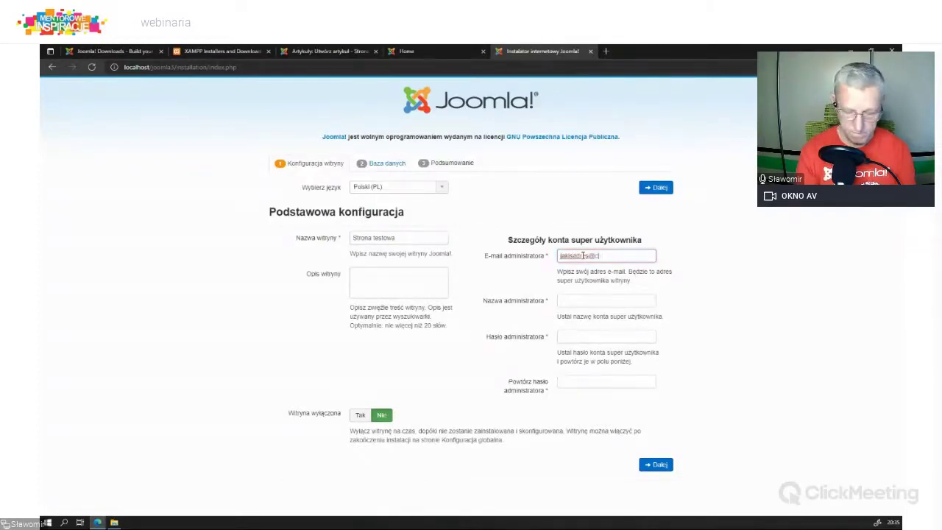
text(ostam.pl)
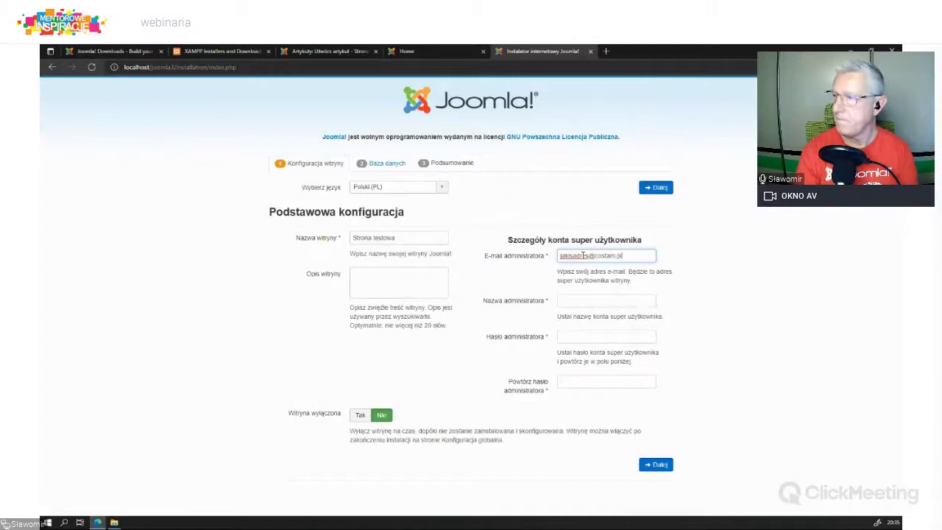
click(570, 300)
text(admin)
key(Tab)
text(admin)
key(Tab)
text(admi)
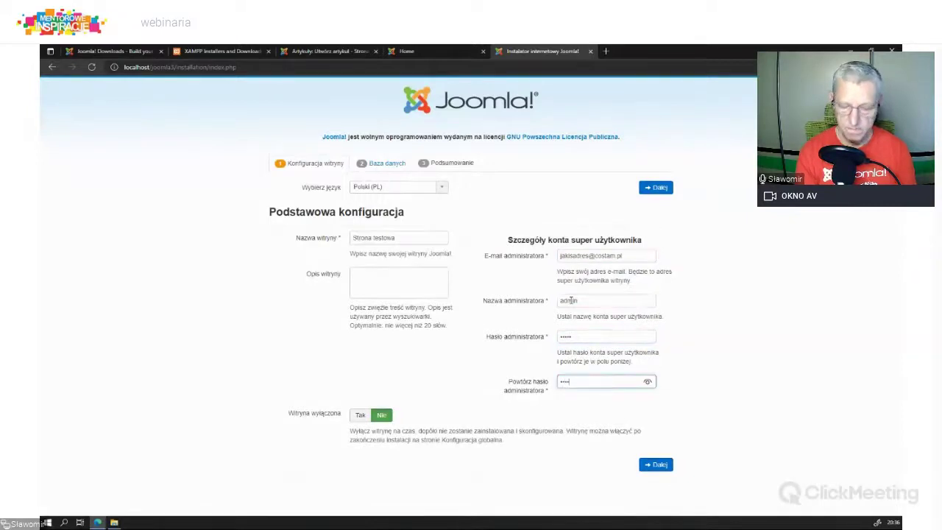
click(656, 466)
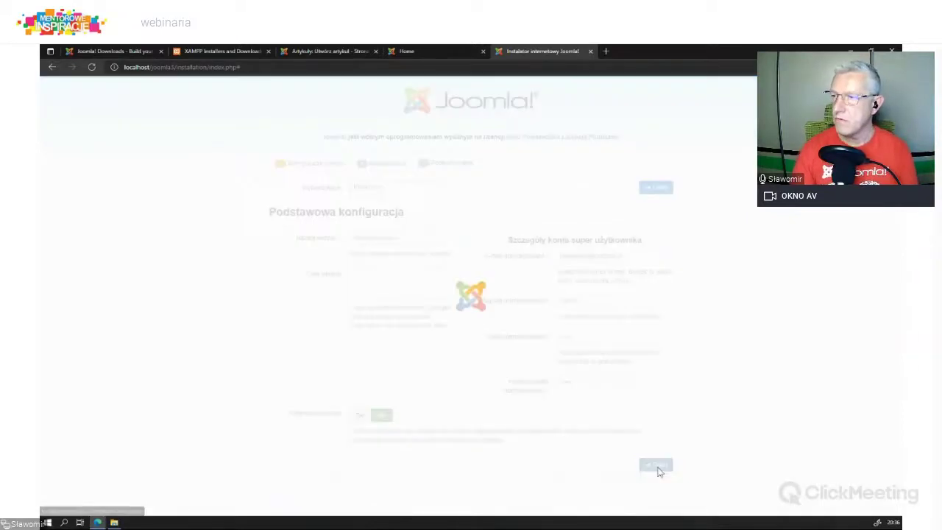
click(390, 281)
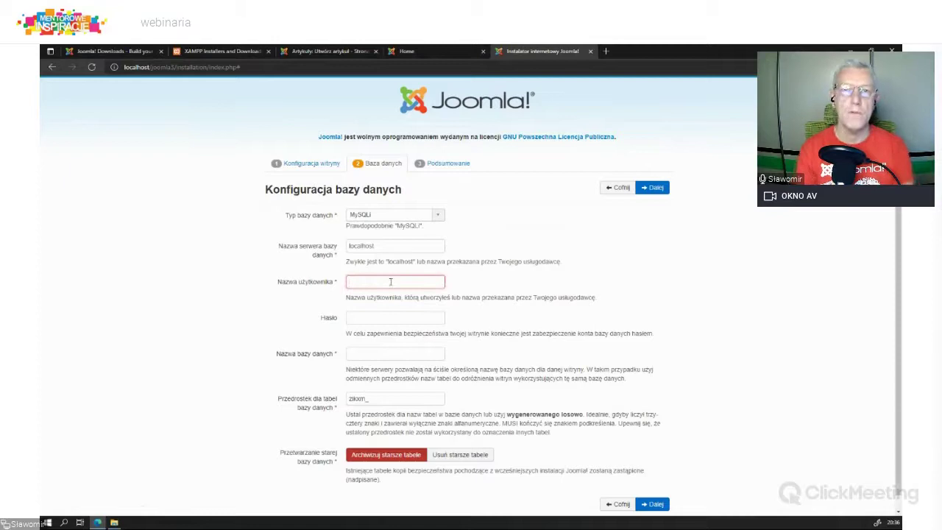
Step: Enter the database username, leave the password empty, name the database joomla3, and continue
text(root)
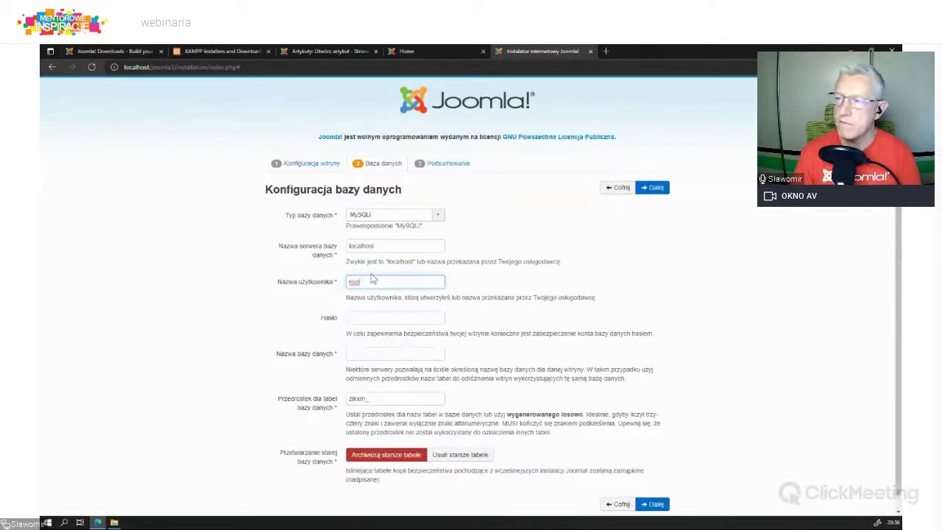
click(371, 316)
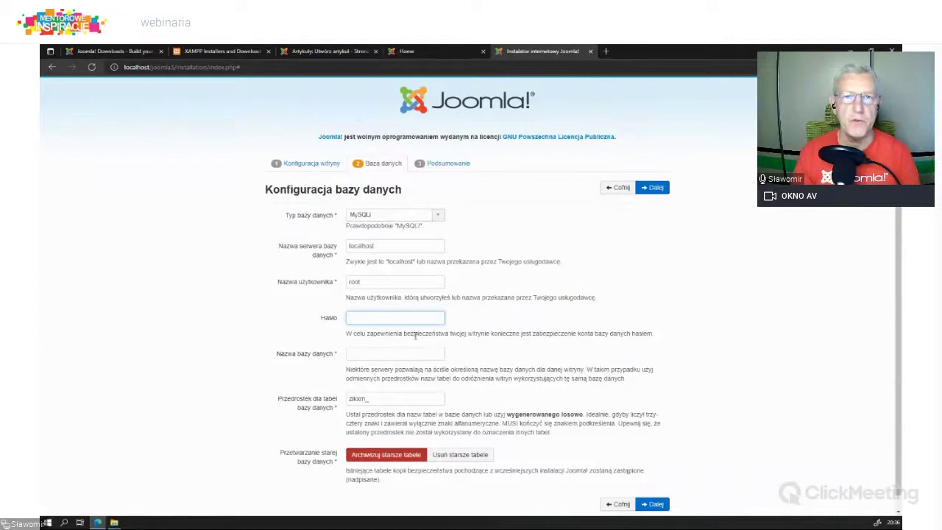
click(381, 352)
double_click(373, 280)
click(383, 312)
click(359, 354)
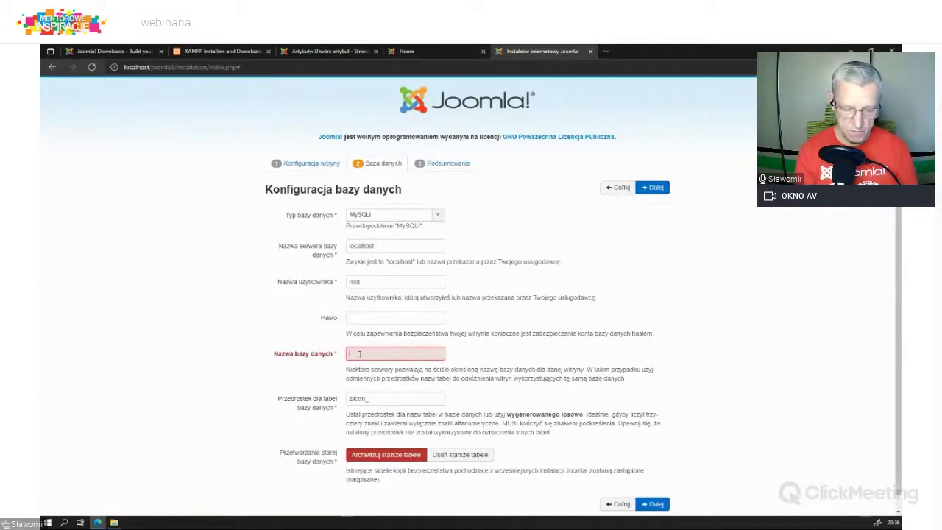
text(joo)
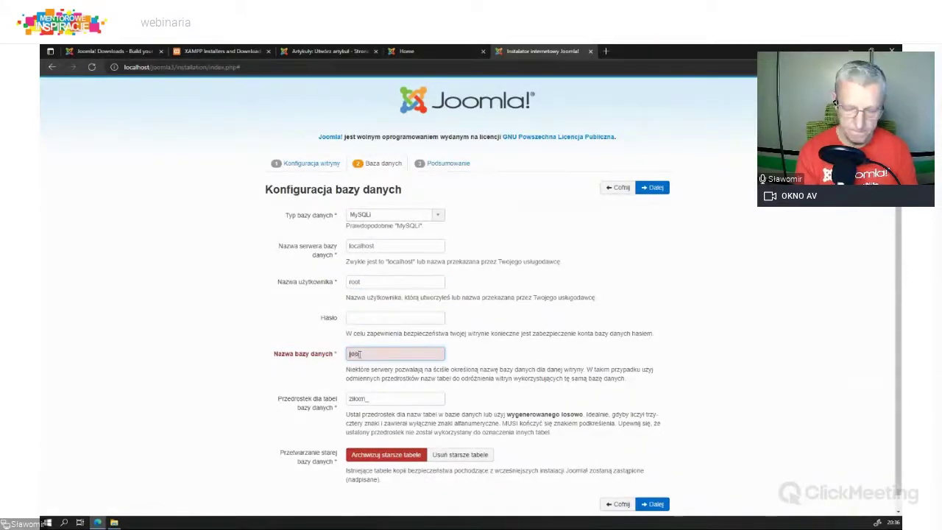
text(mla3)
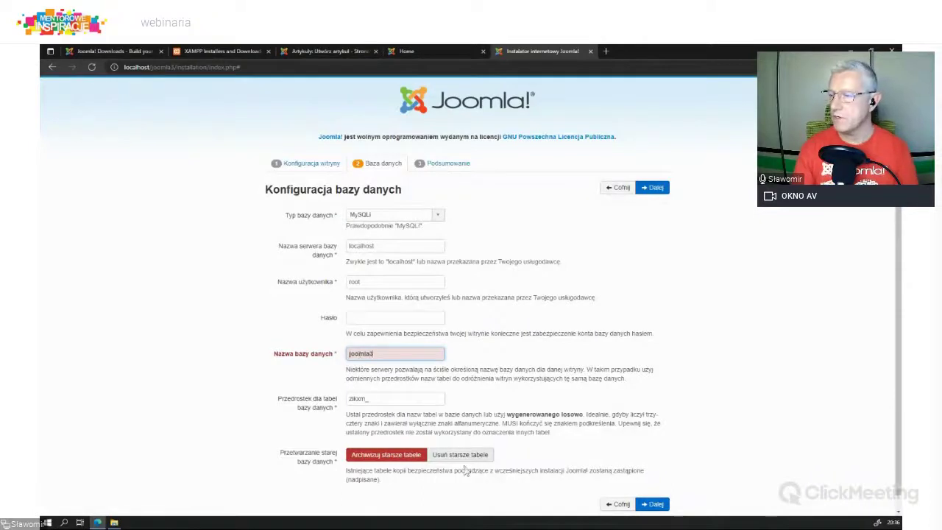
click(655, 504)
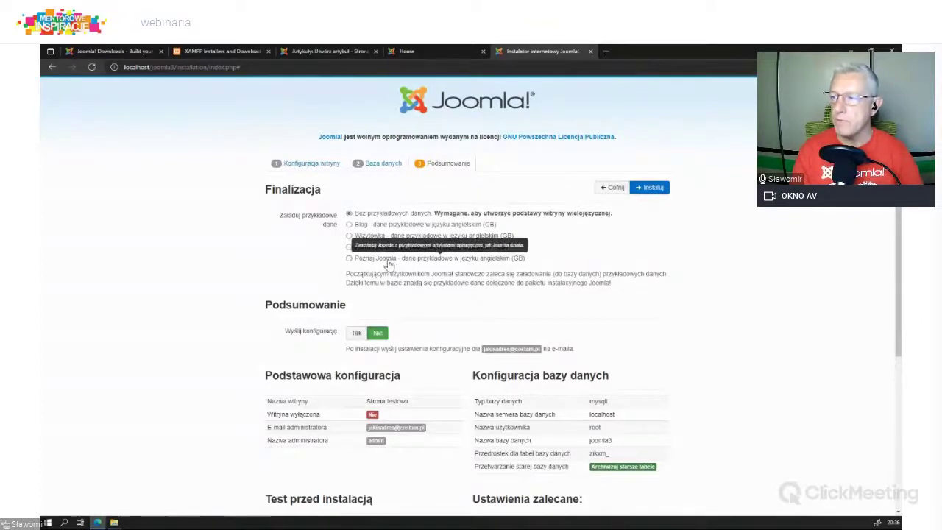
Step: Select the 'Poznaj Joomla' sample data and launch the installation
click(349, 258)
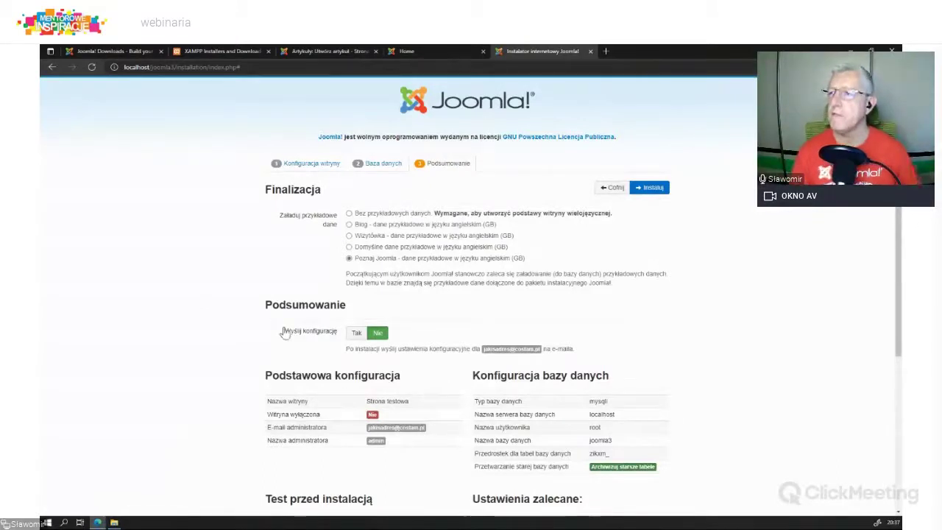
scroll(635, 310, down, 1)
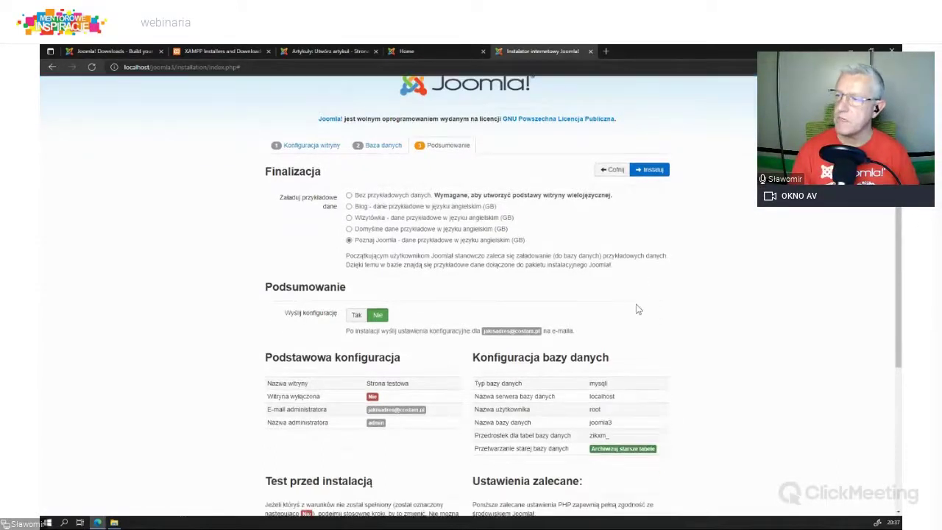
scroll(635, 310, down, 3)
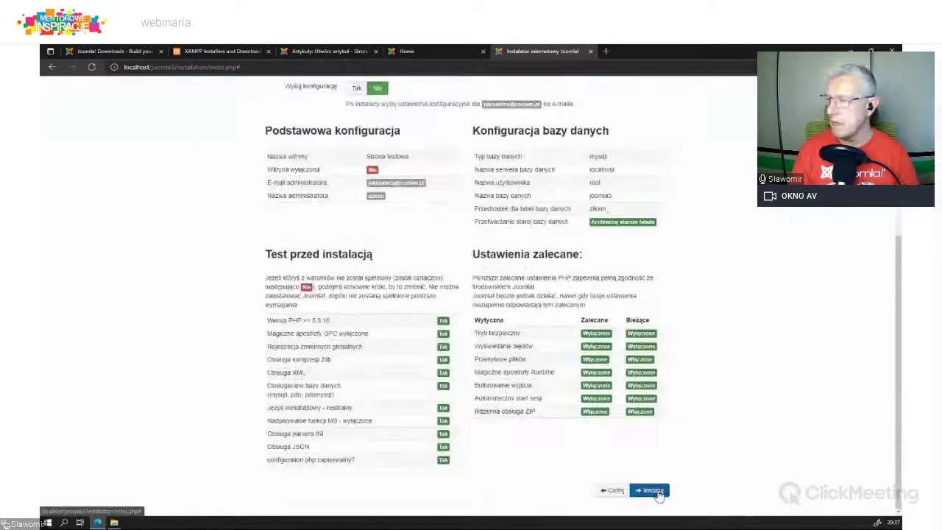
click(652, 487)
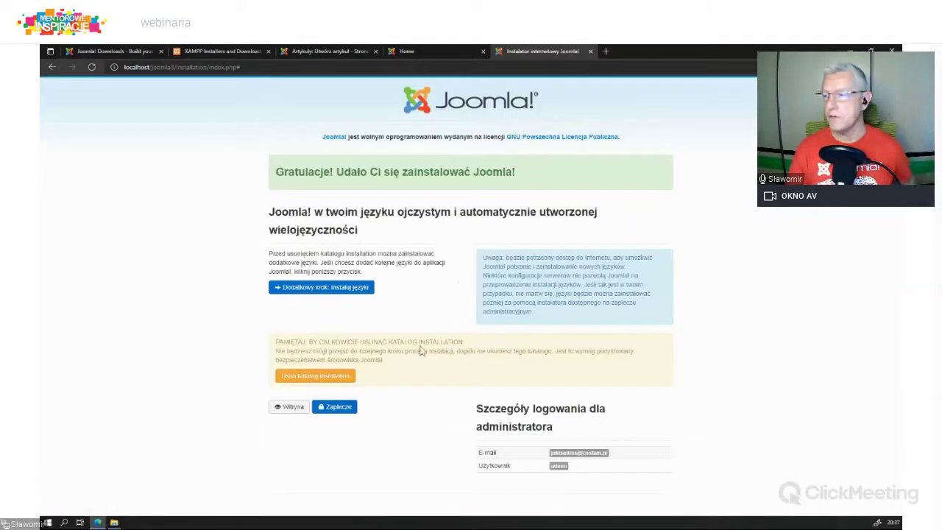
Step: Through the extra language step, install Polish (pl-PL) and set it as default backend and site language
click(326, 289)
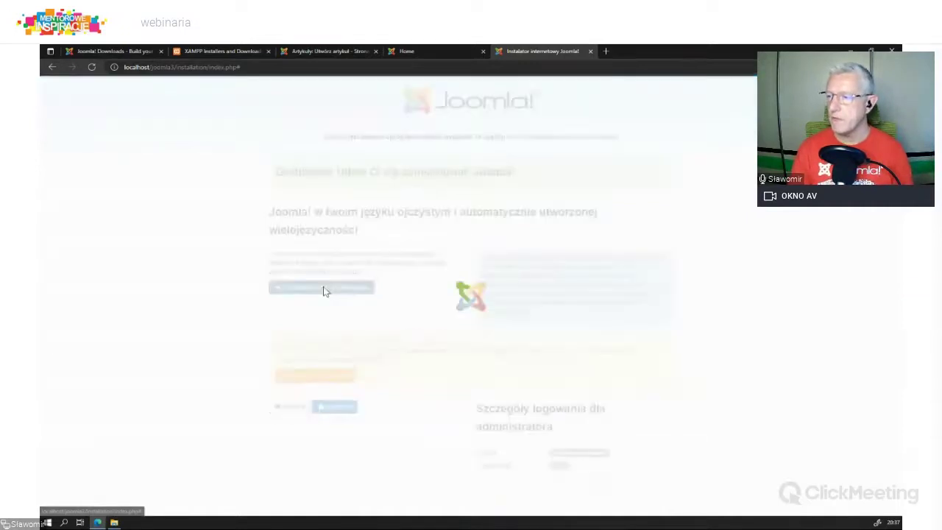
scroll(385, 367, down, 12)
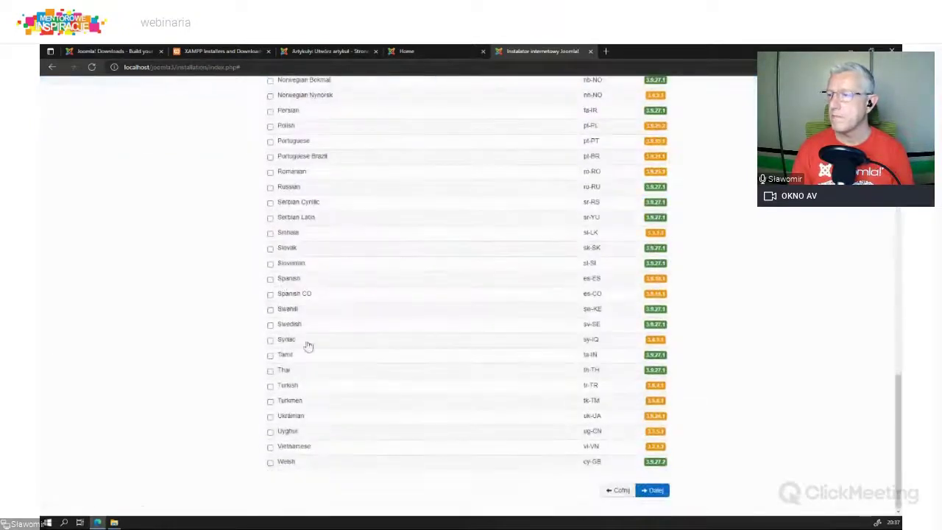
click(270, 126)
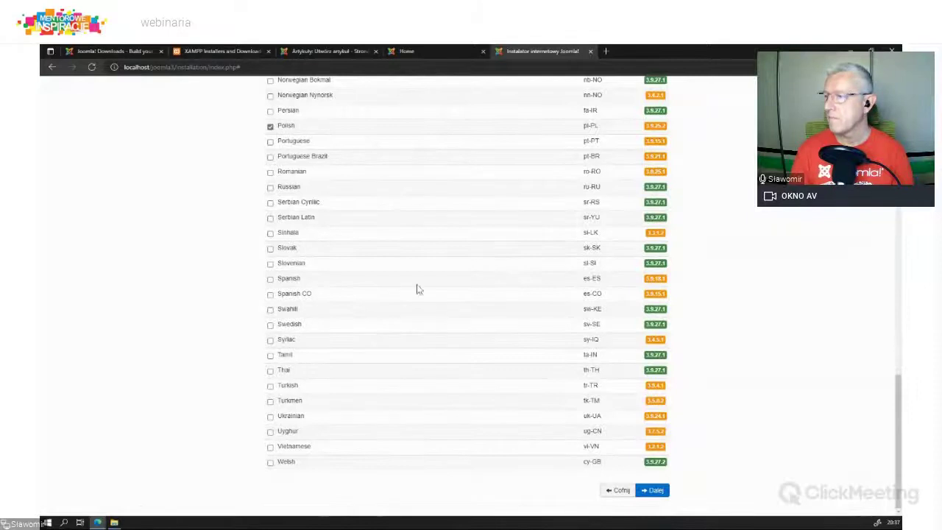
click(652, 491)
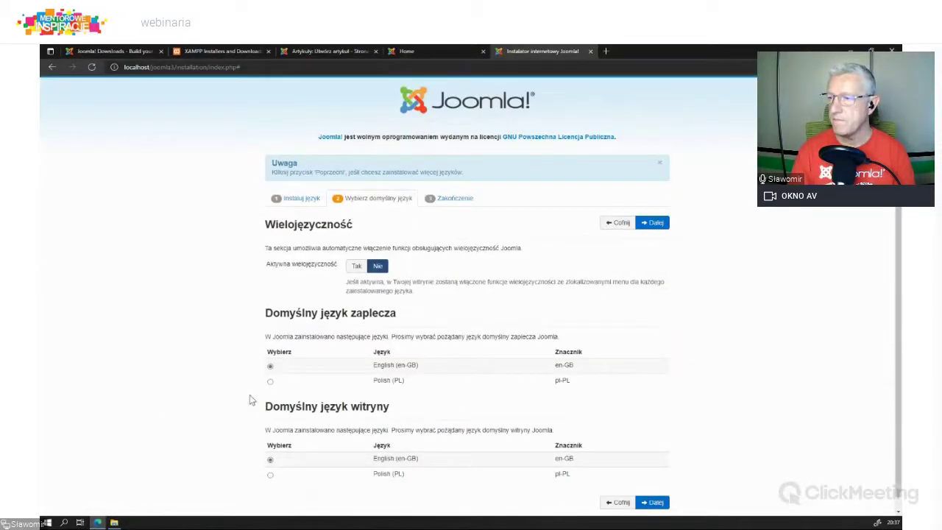
click(270, 381)
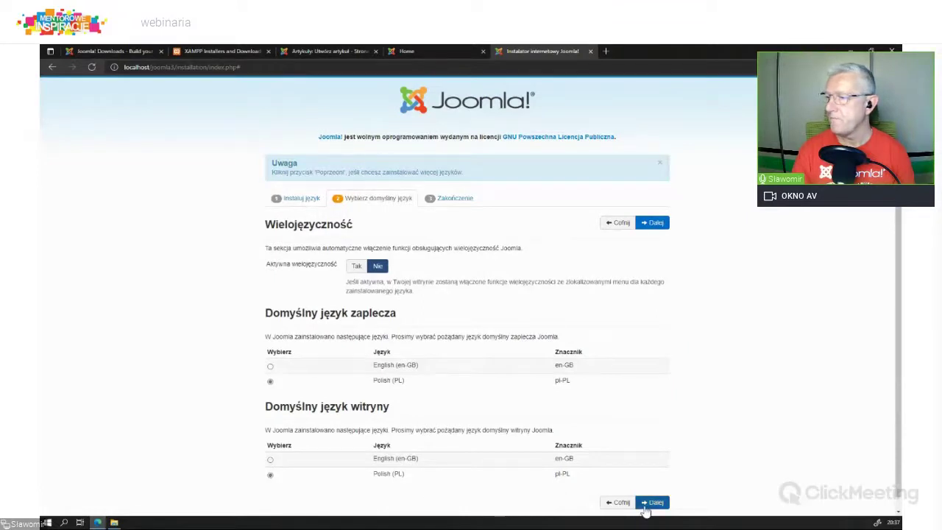
click(646, 504)
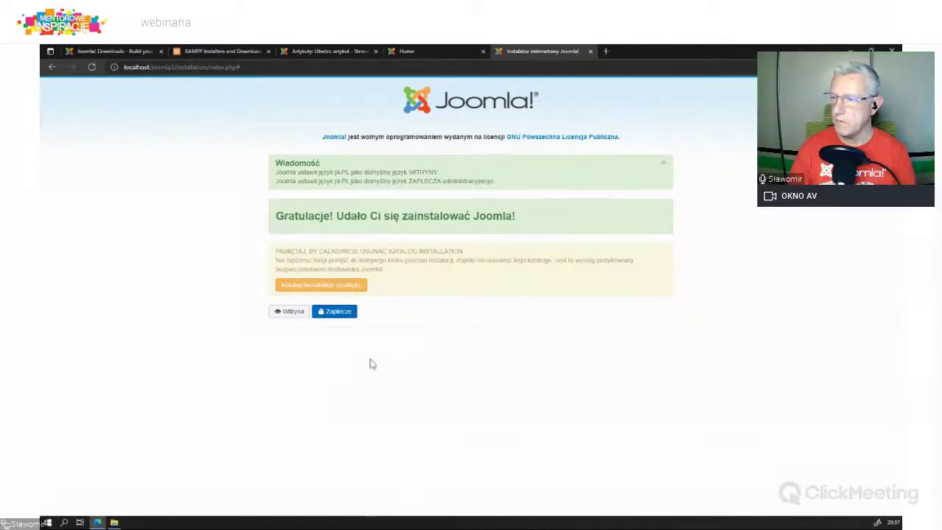
Step: Open the Zaplecze admin login and the Strona testowa front page, then browse to Site Map
click(338, 313)
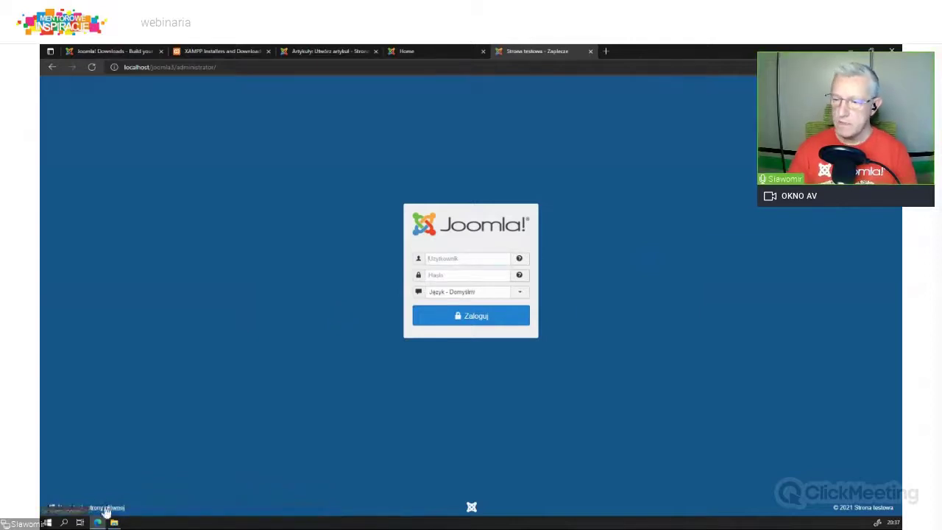
click(107, 508)
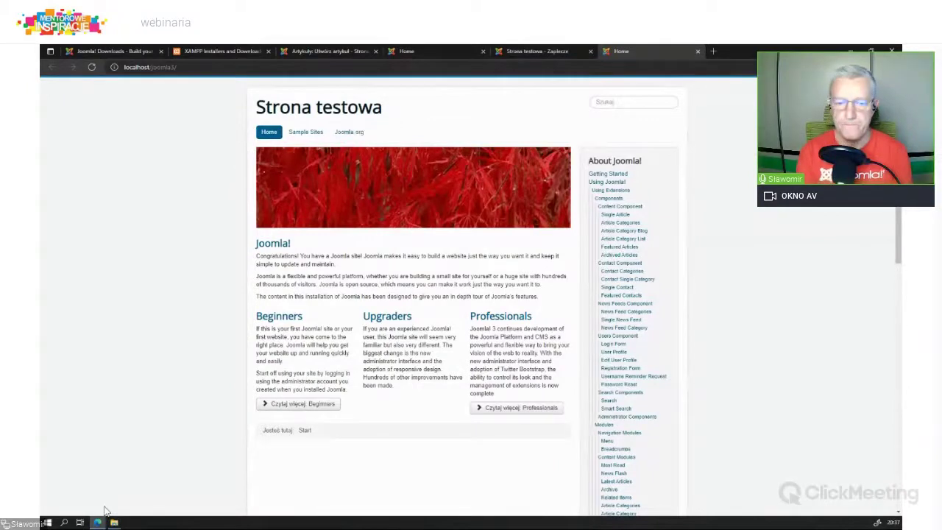
scroll(613, 420, down, 10)
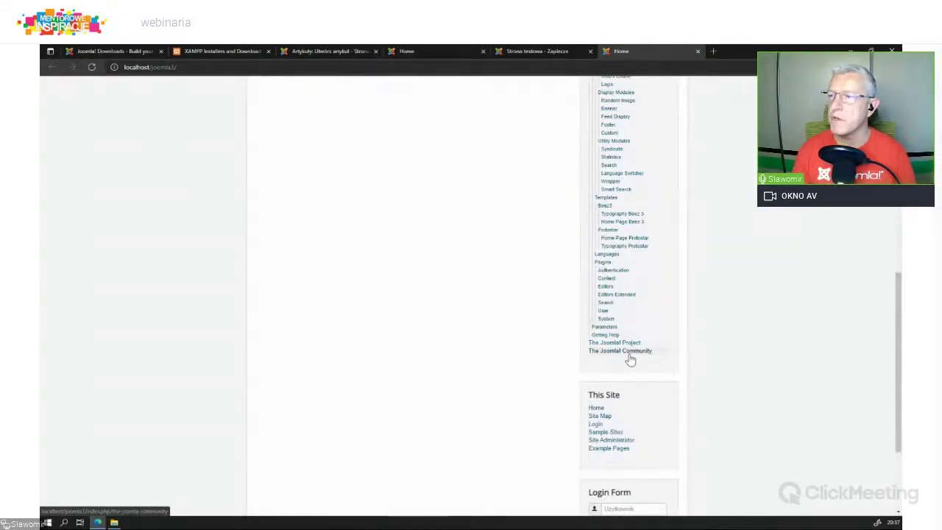
click(599, 415)
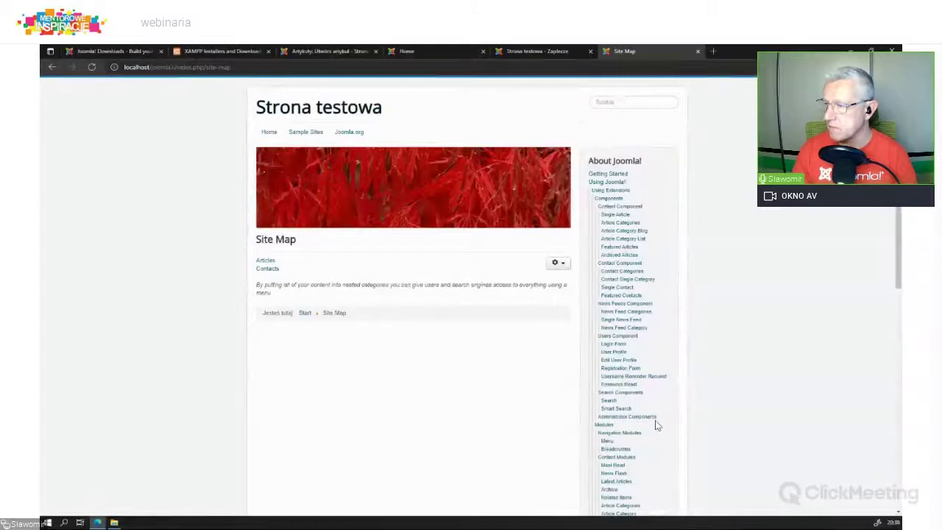
scroll(654, 421, down, 10)
scroll(663, 356, up, 10)
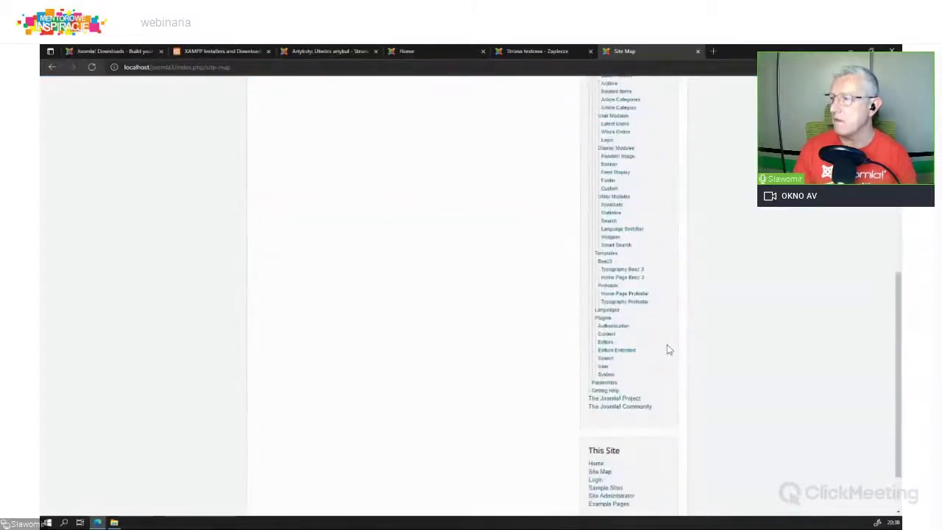
Step: View the Article Category List page, then return to the Strona testowa Home page
click(623, 239)
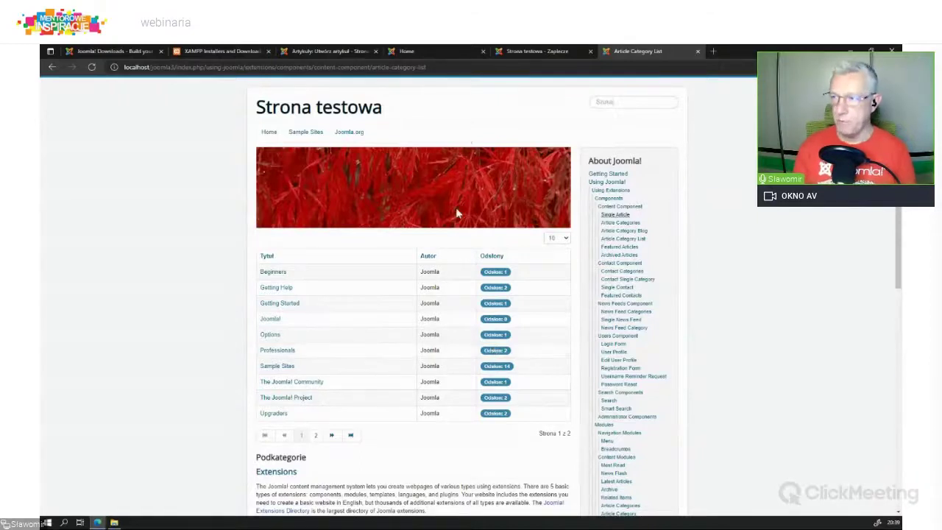
scroll(440, 368, down, 5)
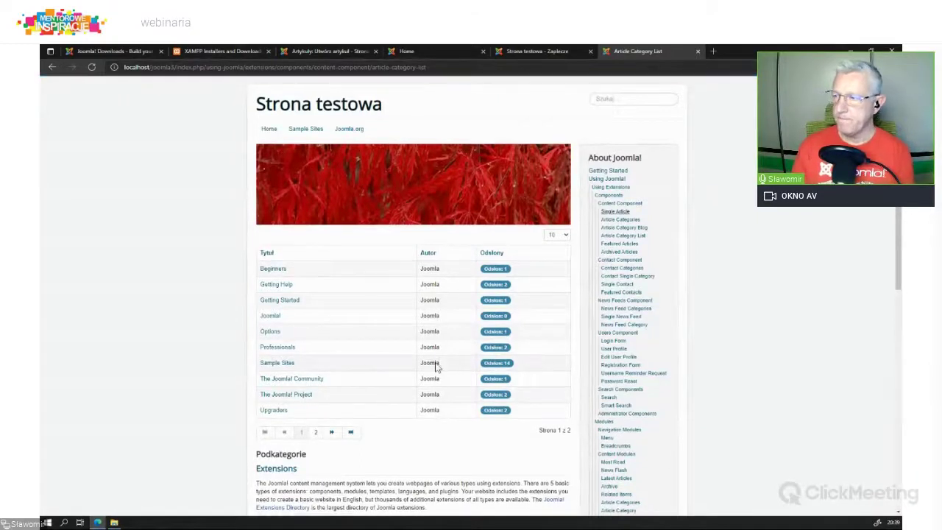
scroll(435, 362, up, 5)
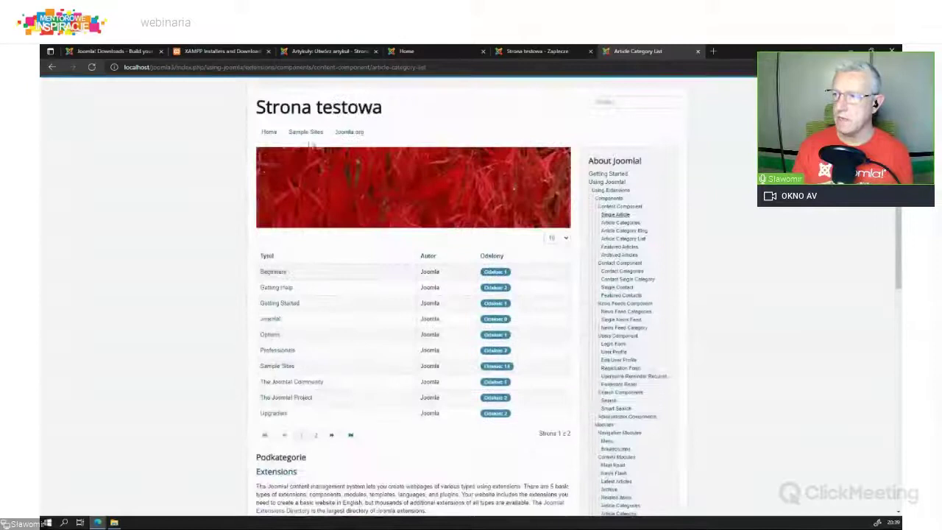
click(269, 133)
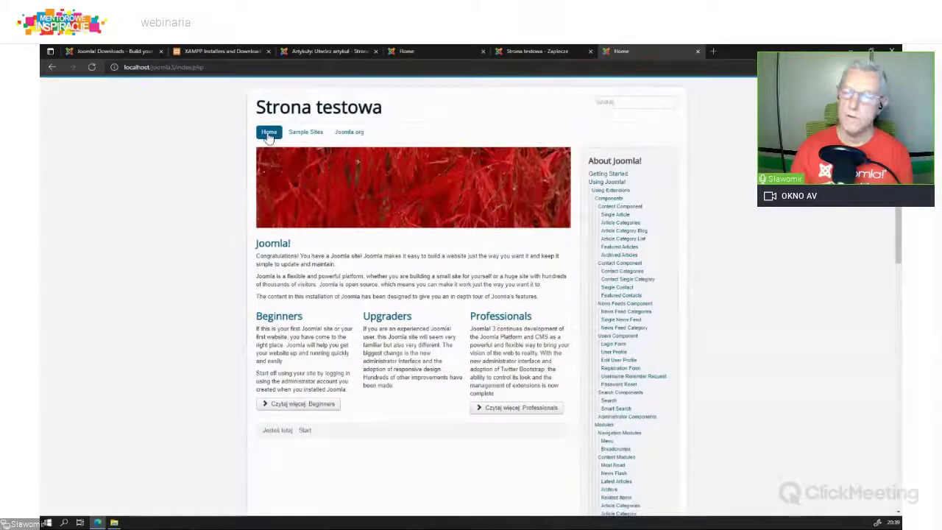
Step: Log in to the Zaplecze administrator panel with the administrator username and password
click(550, 52)
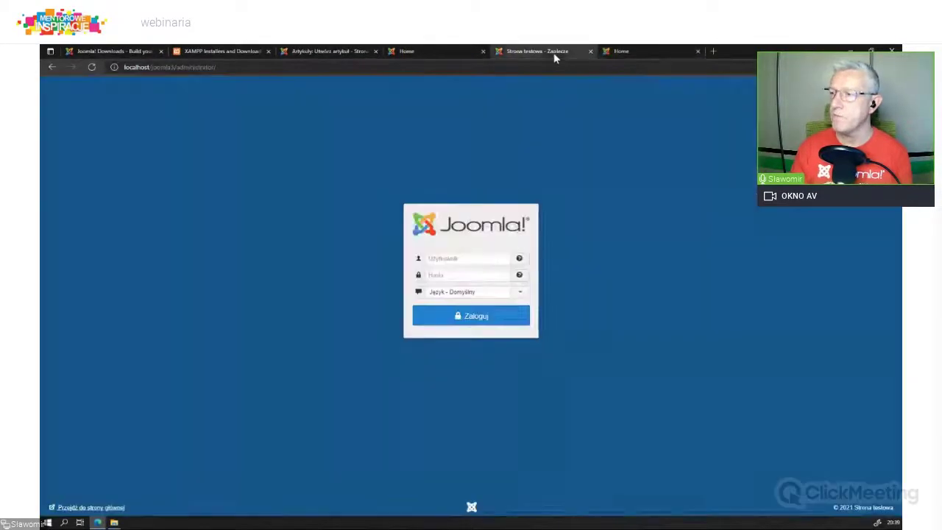
click(451, 264)
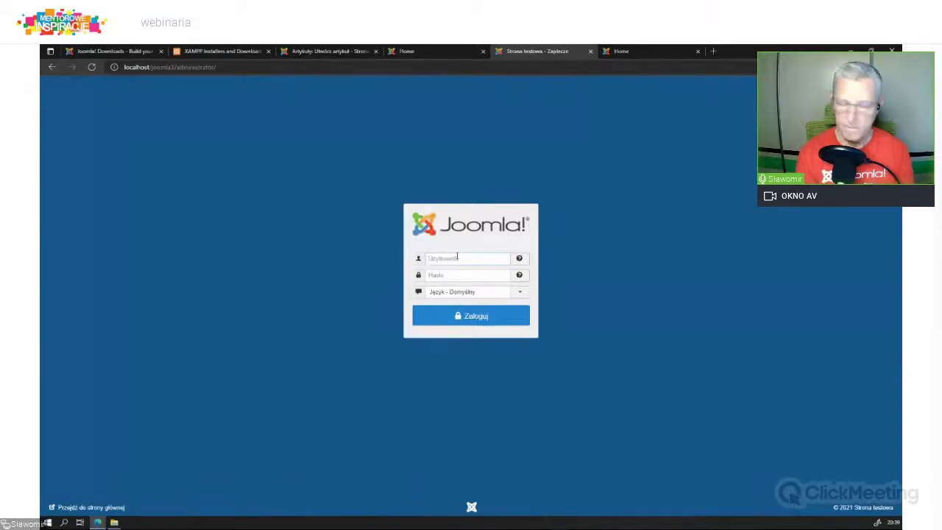
text(admin)
key(Tab)
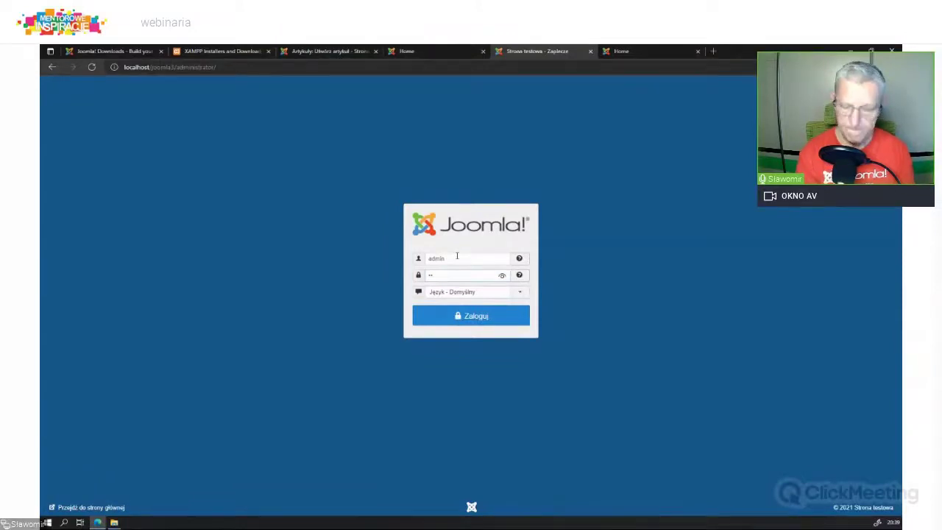
click(467, 316)
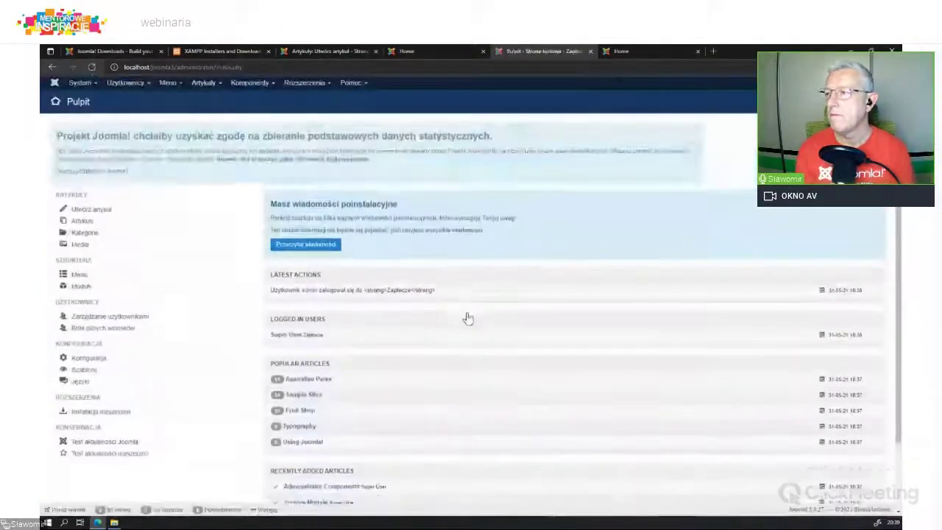
Step: Star Beez3 - Default as the default template style and reload the front page to check it
click(309, 85)
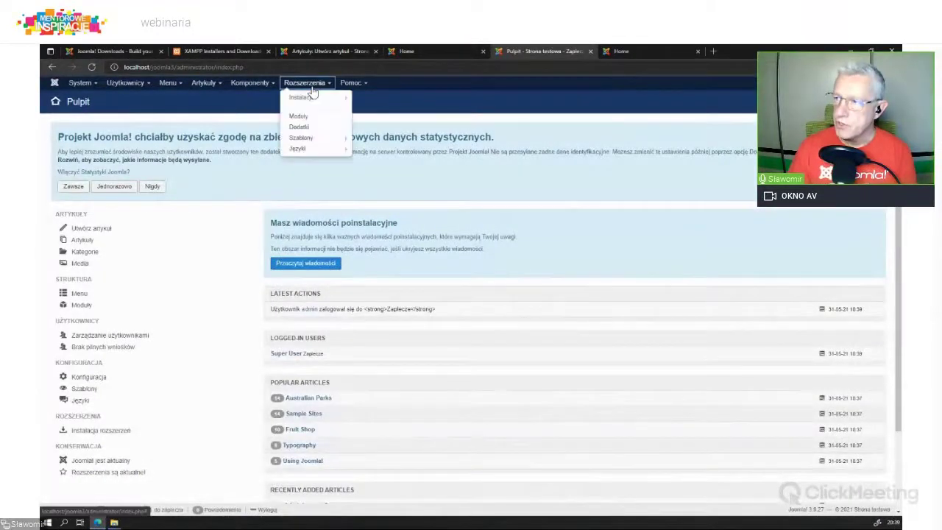
click(302, 136)
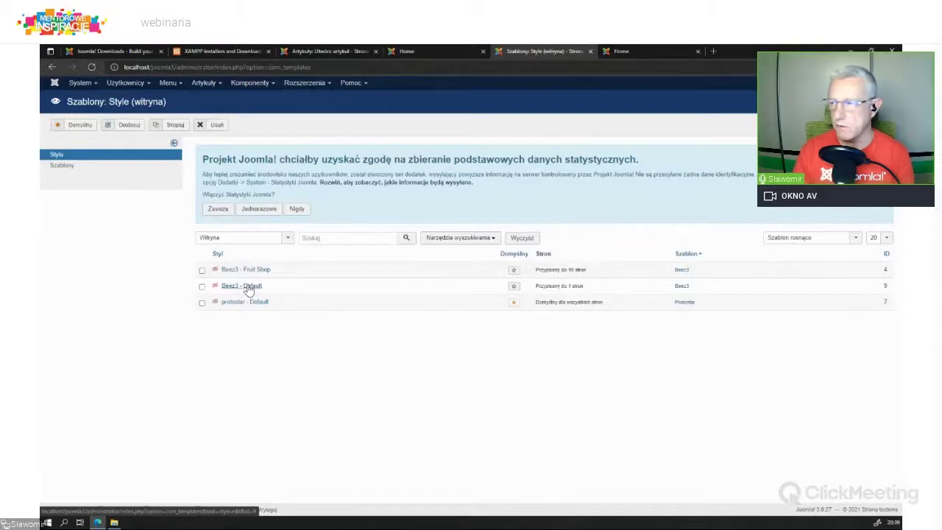
click(514, 287)
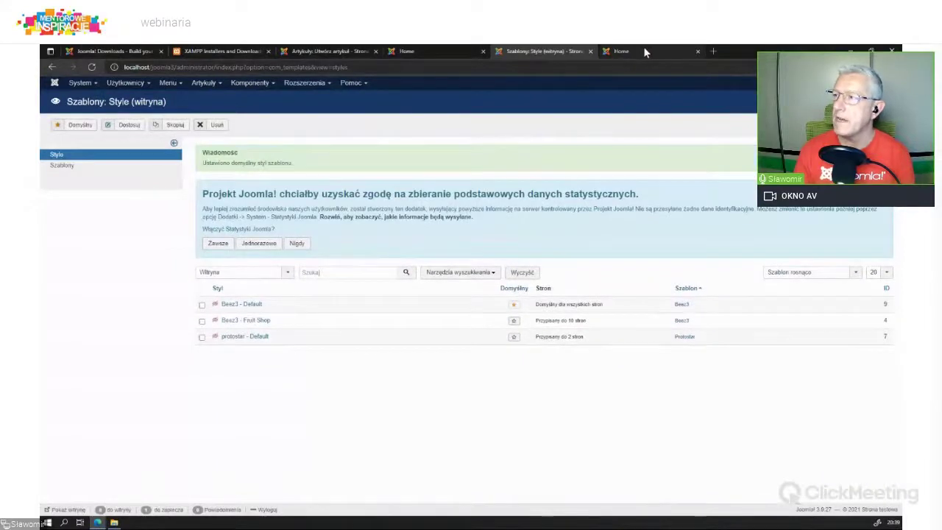
click(644, 48)
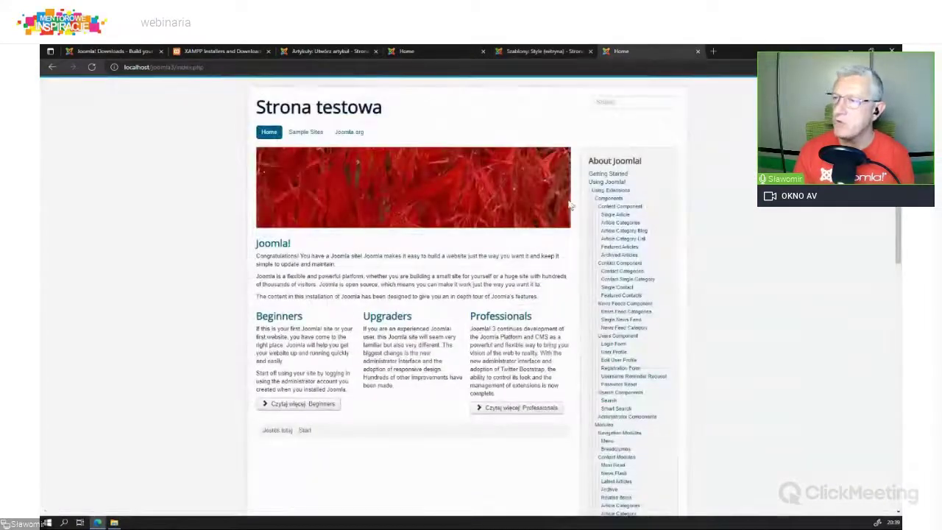
click(92, 67)
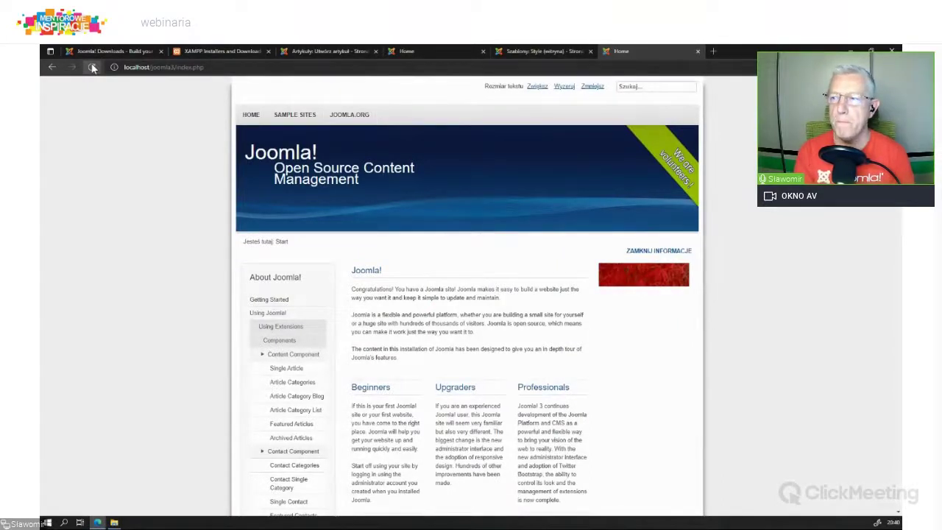
click(92, 67)
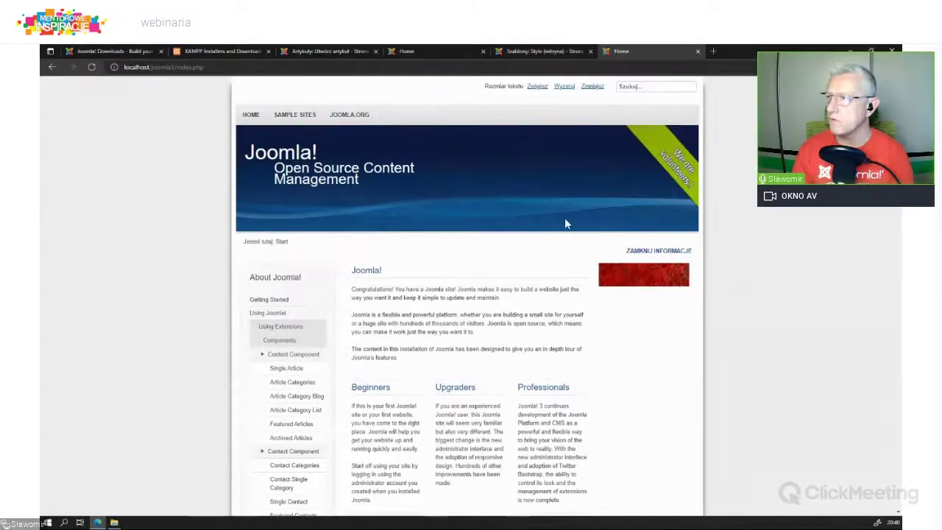
click(537, 51)
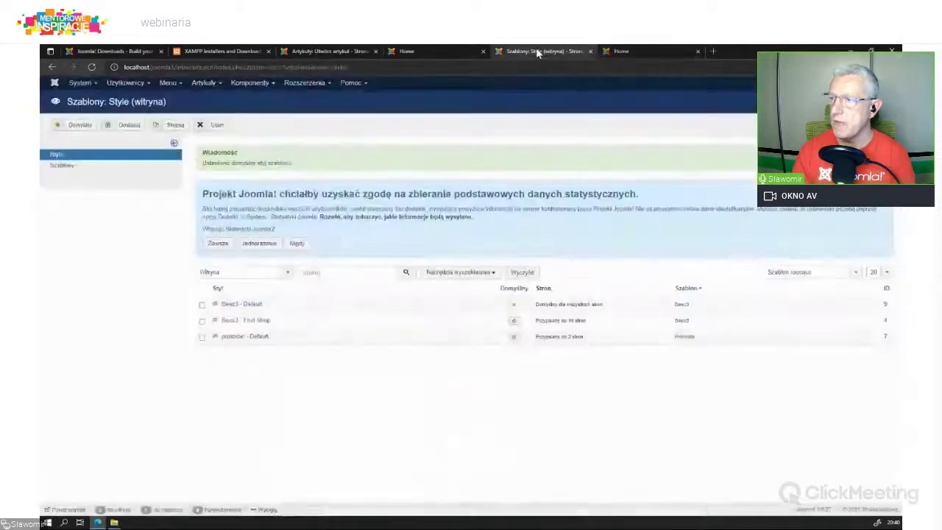
Step: Set Beez3 - Fruit Shop as default and reload the front page to see the red design
click(514, 321)
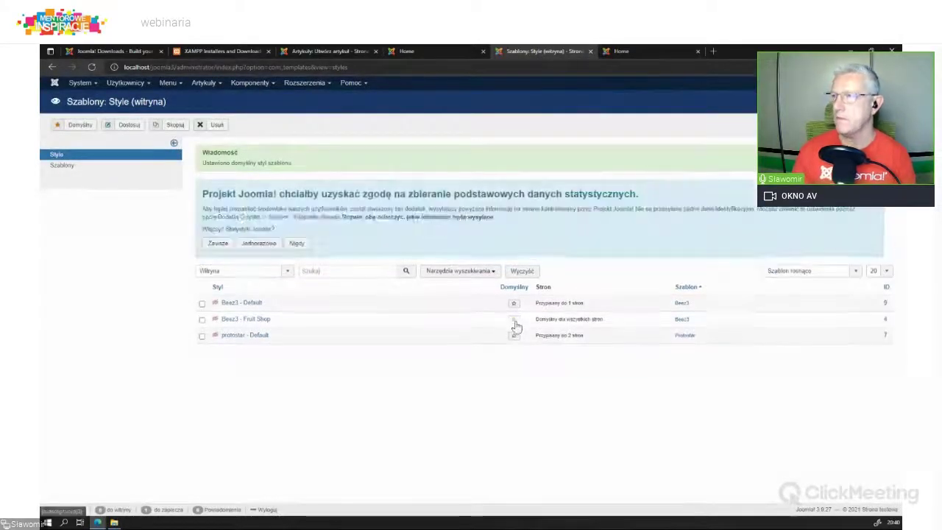
click(631, 52)
click(92, 68)
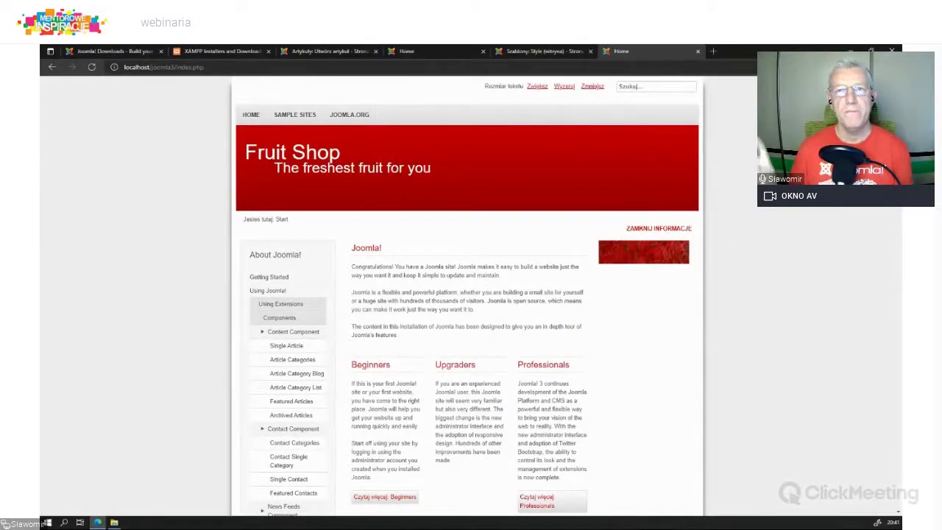
Step: Close the Joomla front-end, admin, article creation and XAMPP download tabs
click(698, 51)
click(590, 51)
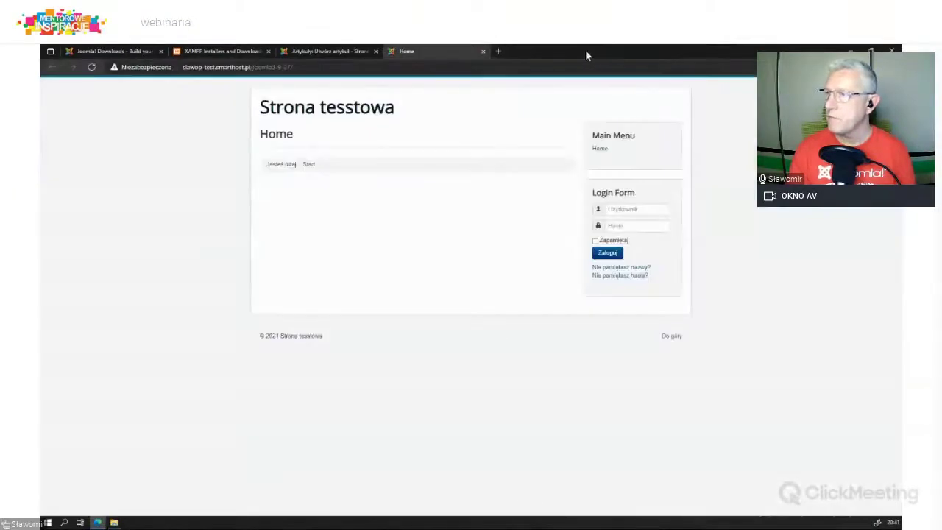
click(482, 51)
click(375, 51)
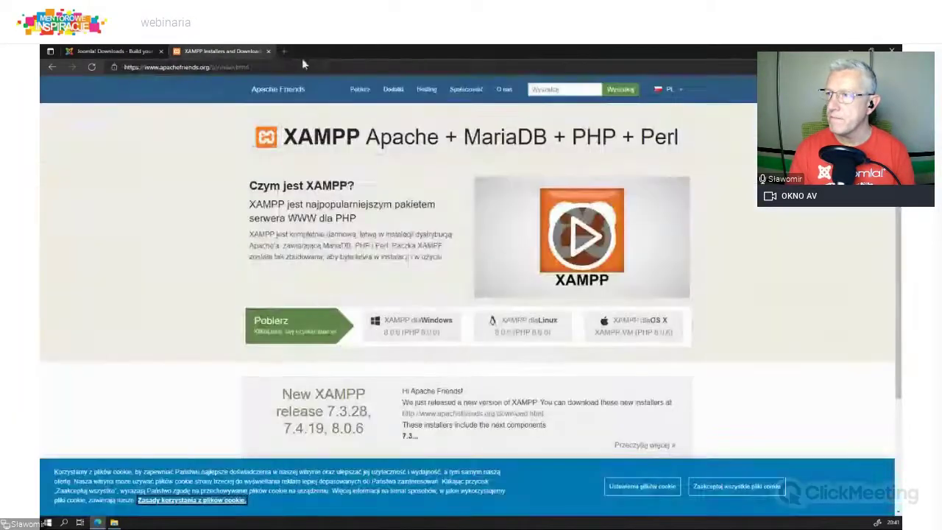
click(268, 51)
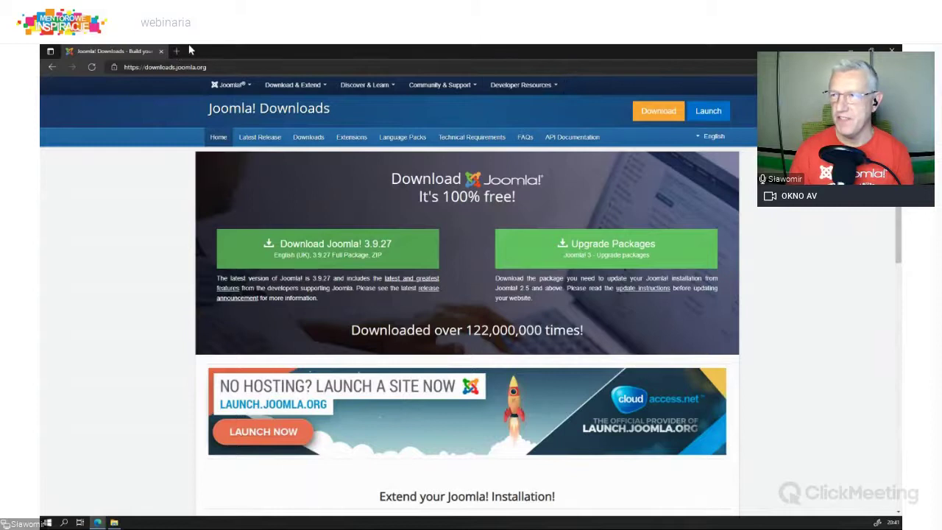
Step: Load joomla-monster.pl in a new browser tab
click(177, 51)
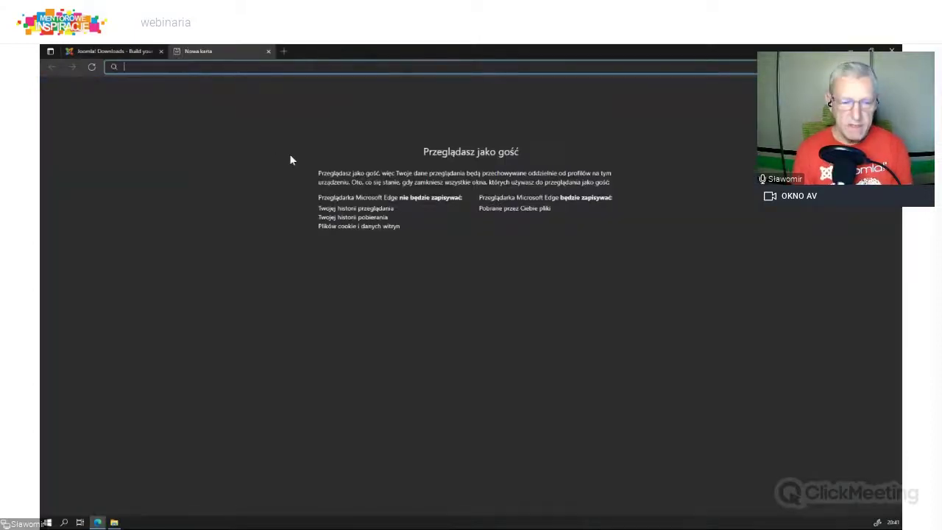
text(jo)
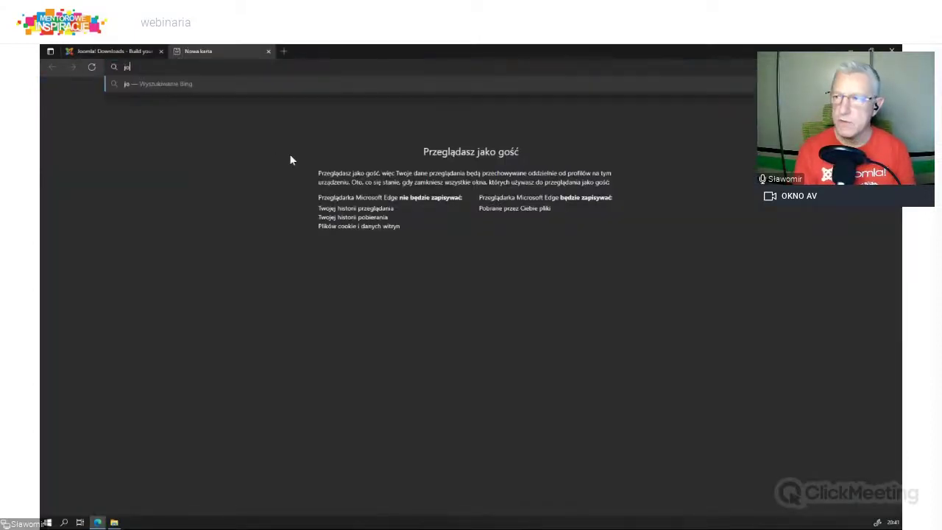
text(omla-)
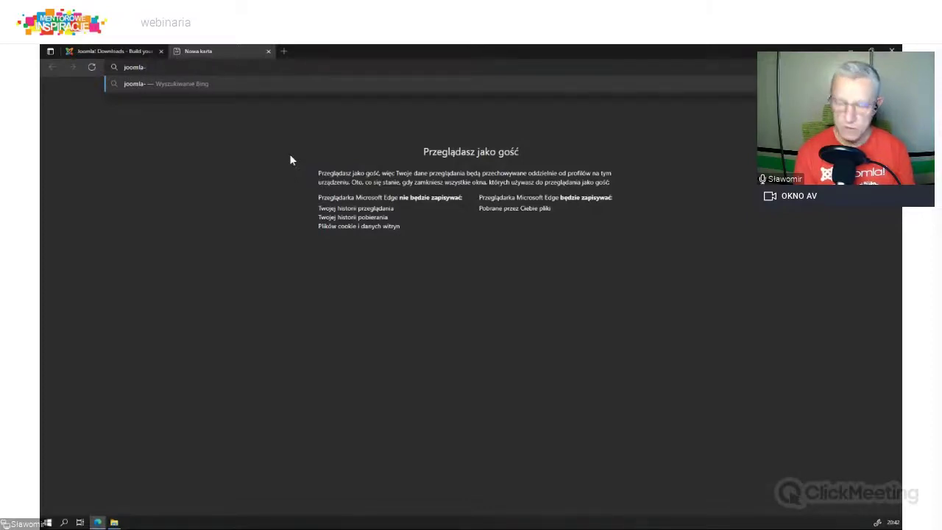
text(monst)
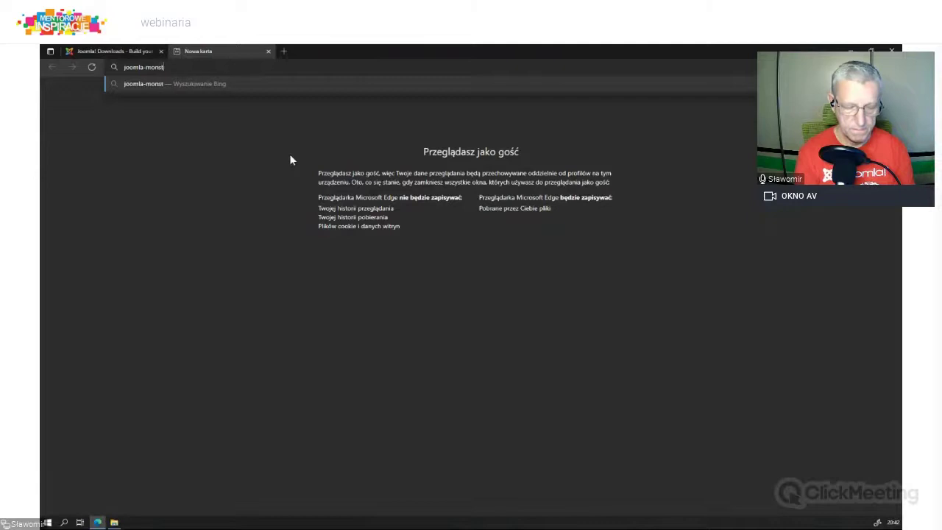
text(er.pl)
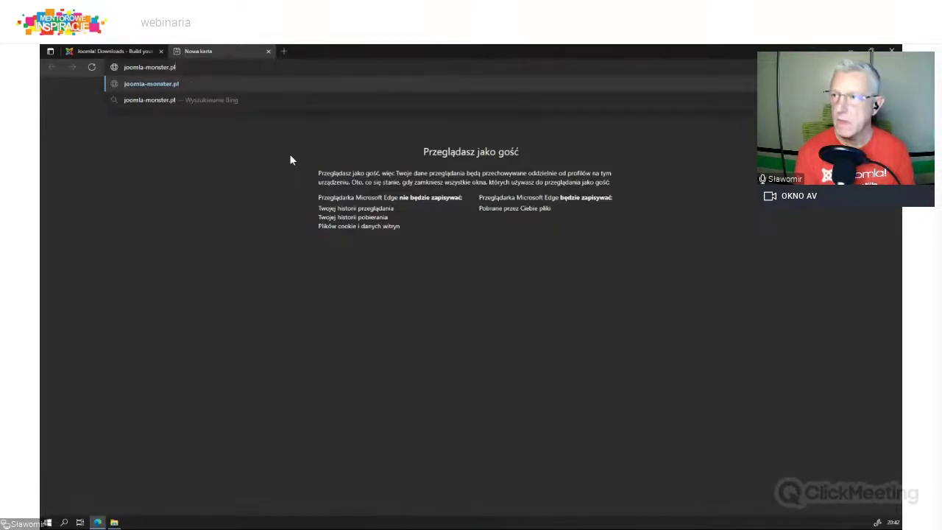
key(Return)
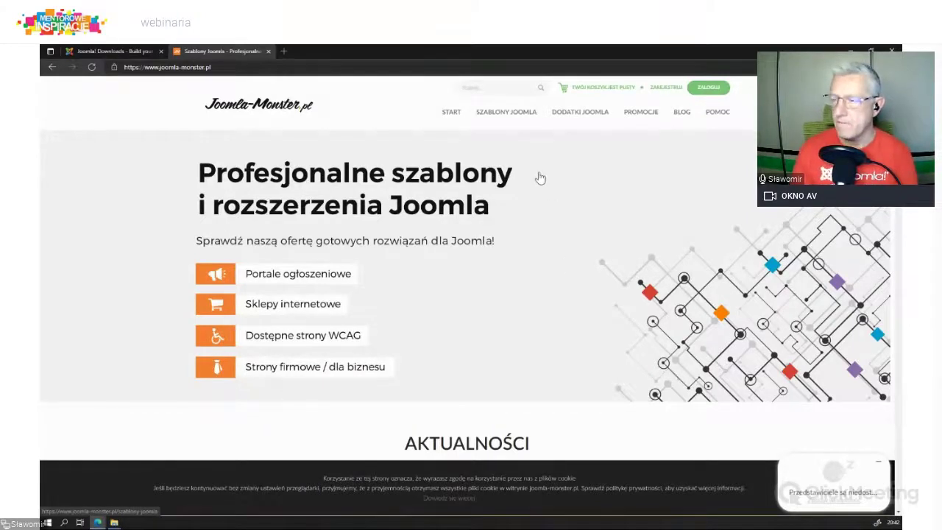
Step: Open the Joomla templates catalogue and scroll through its listing
mouse_move(505, 138)
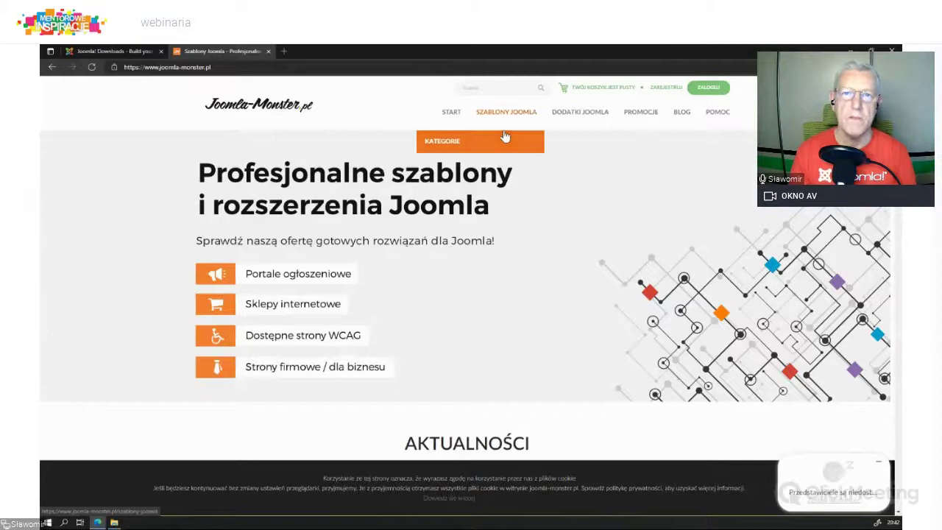
click(505, 114)
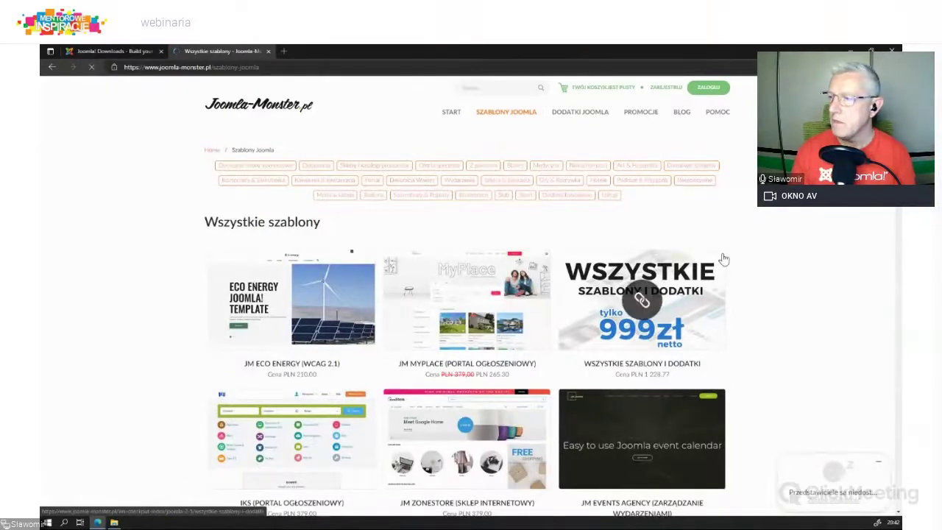
scroll(723, 259, down, 2)
scroll(723, 259, down, 8)
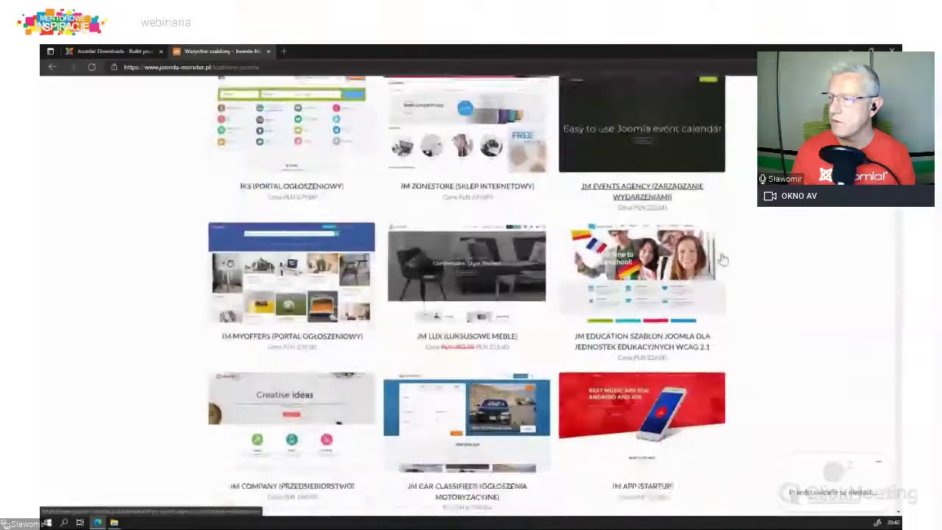
scroll(716, 261, down, 6)
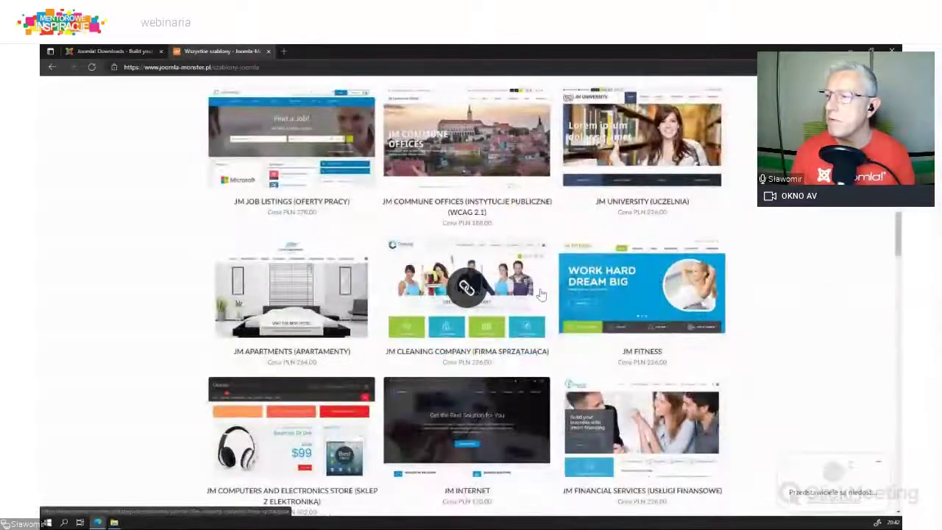
scroll(467, 309, down, 4)
scroll(469, 316, down, 4)
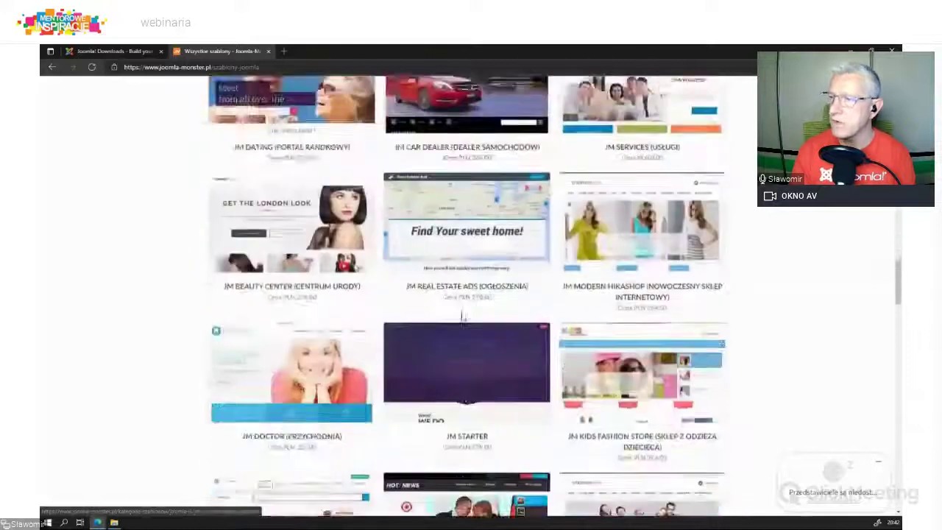
scroll(507, 323, down, 4)
key(Home)
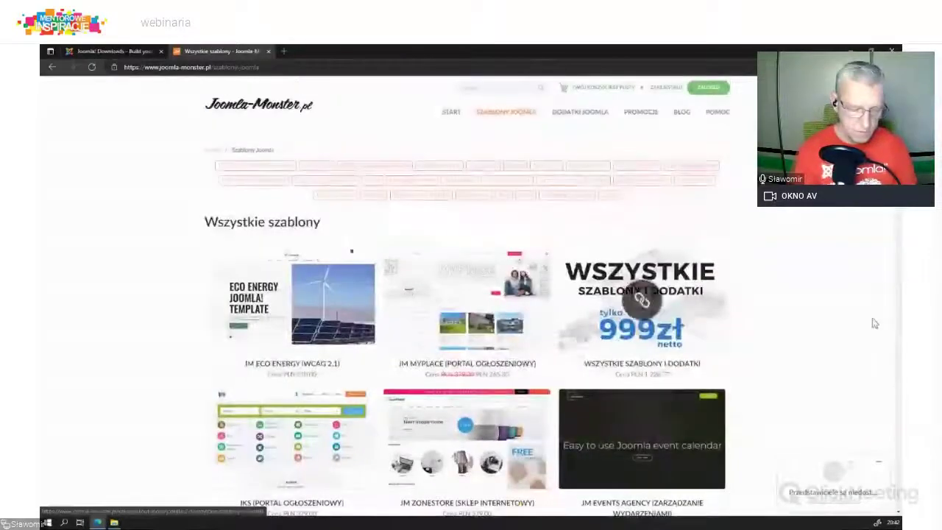
Step: Find 'servi' on the page and open the JM Services (Usługi) product page
key(ctrl+f)
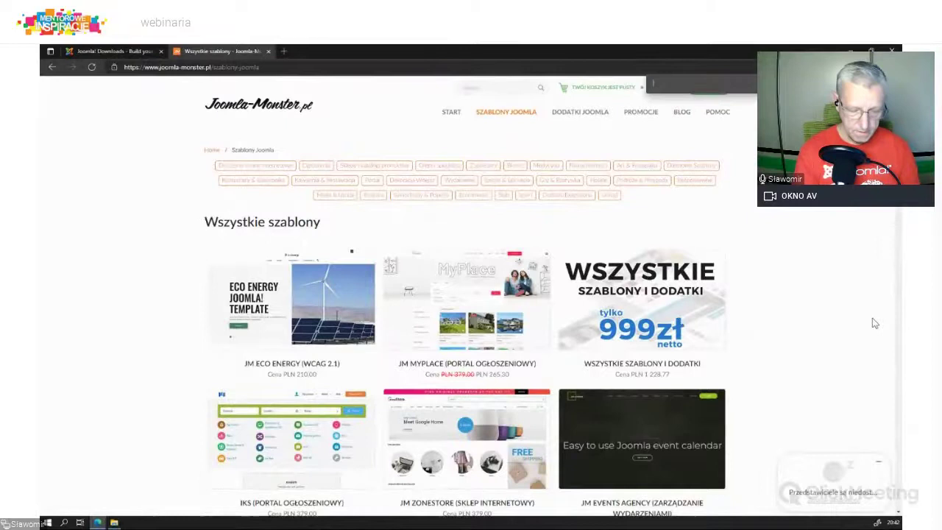
text(ser)
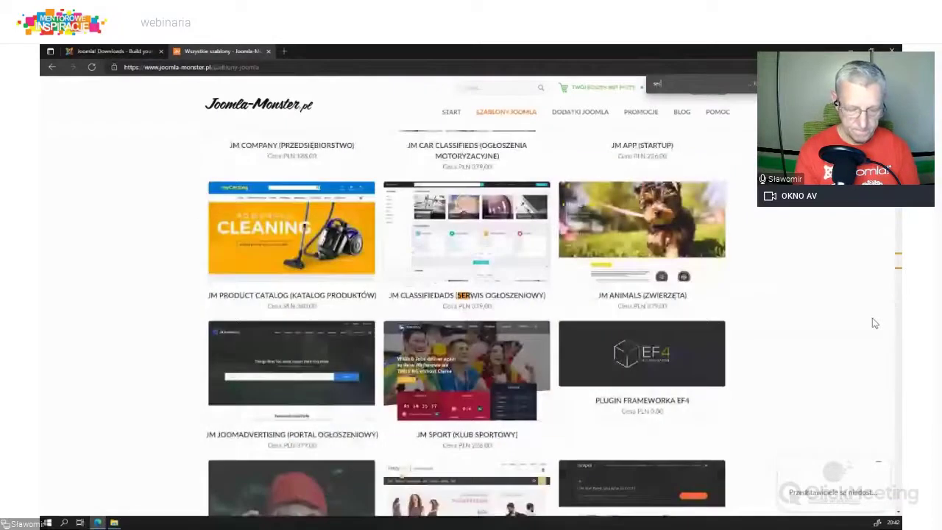
text(vi)
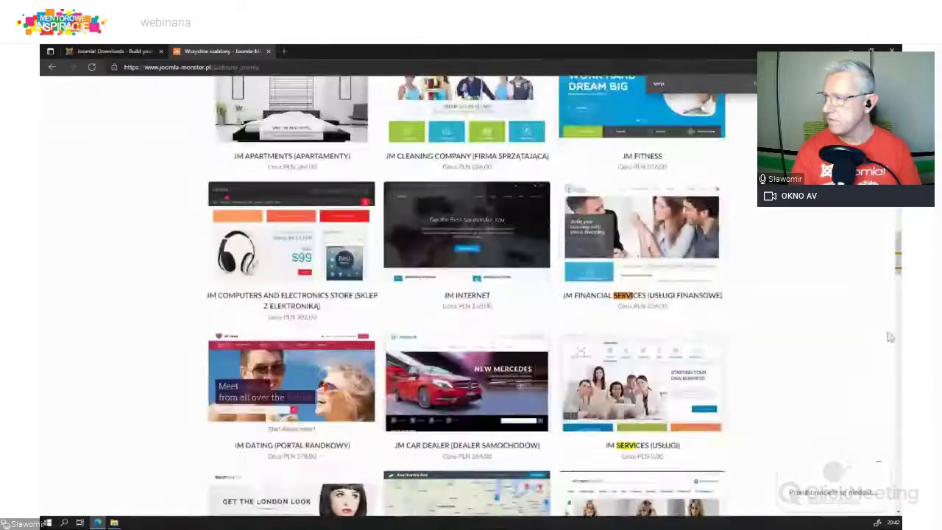
click(634, 382)
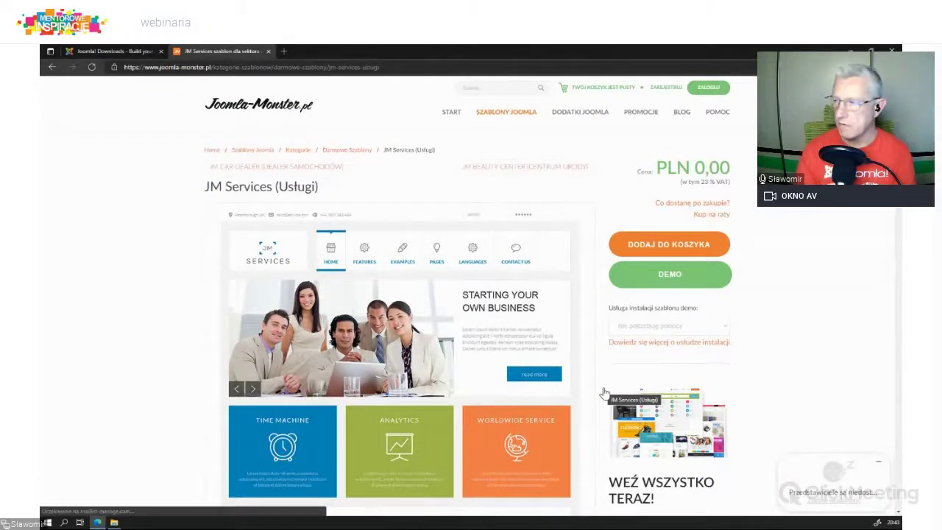
Step: Open the JM Services live demo and scroll through its home page
click(666, 272)
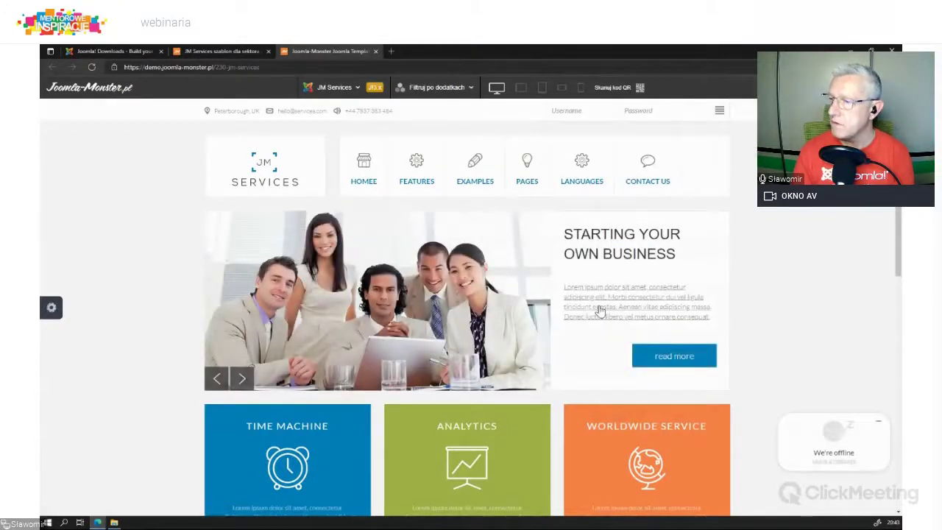
scroll(599, 311, down, 5)
scroll(586, 312, down, 3)
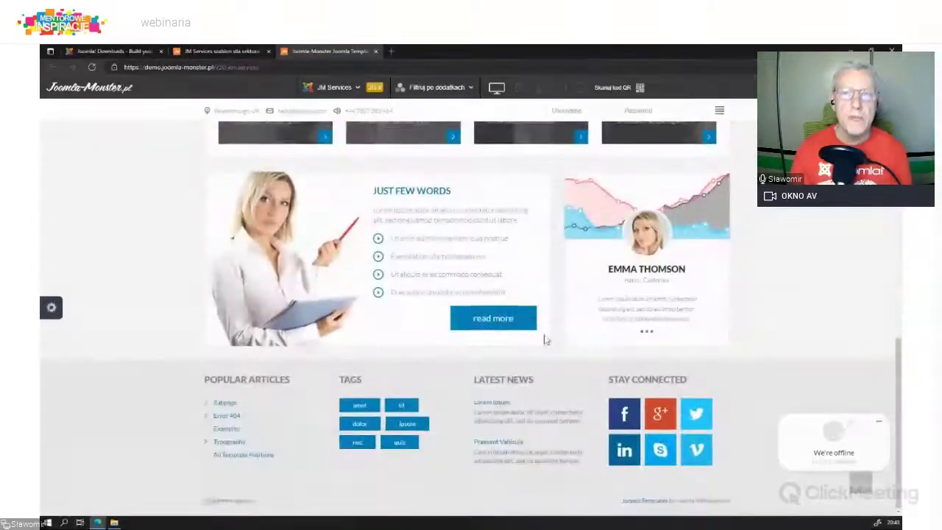
scroll(287, 324, up, 8)
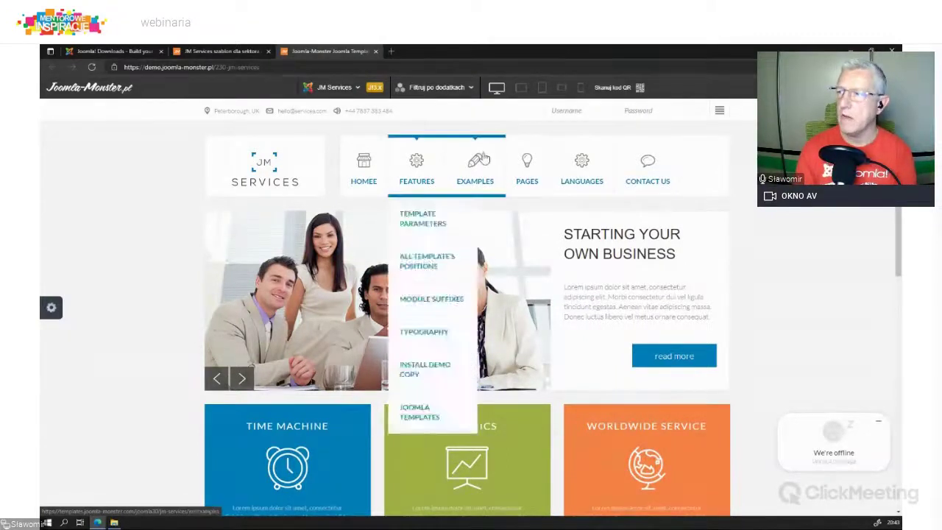
Step: Switch the demo to the Culinary Theme 'Cook with Us' example
mouse_move(474, 177)
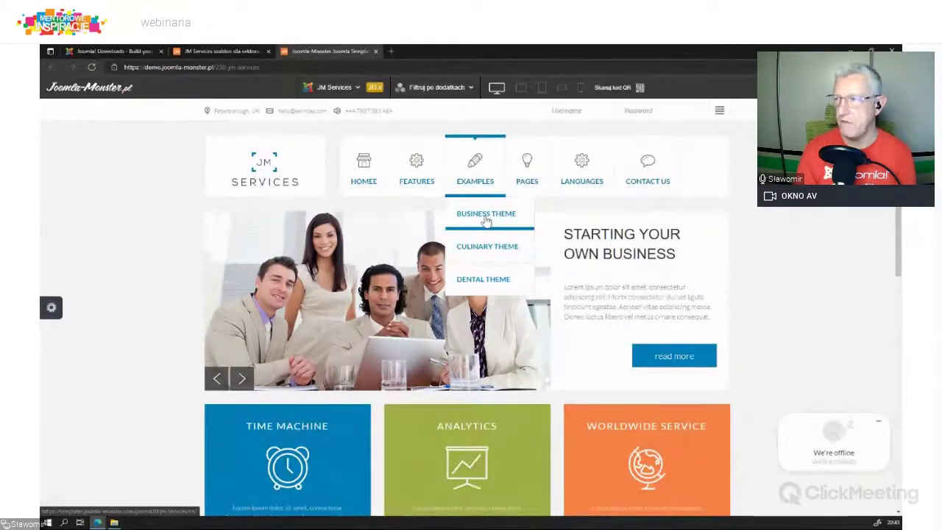
click(485, 250)
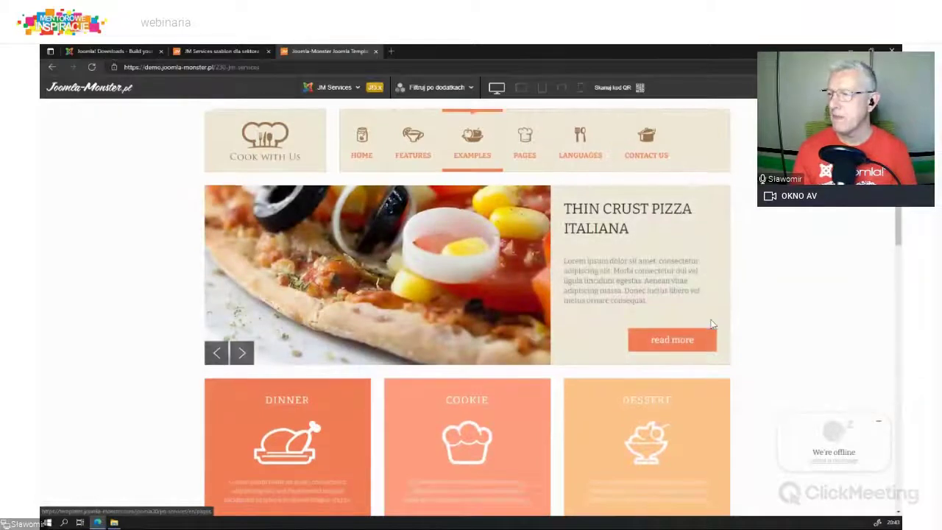
scroll(711, 324, down, 7)
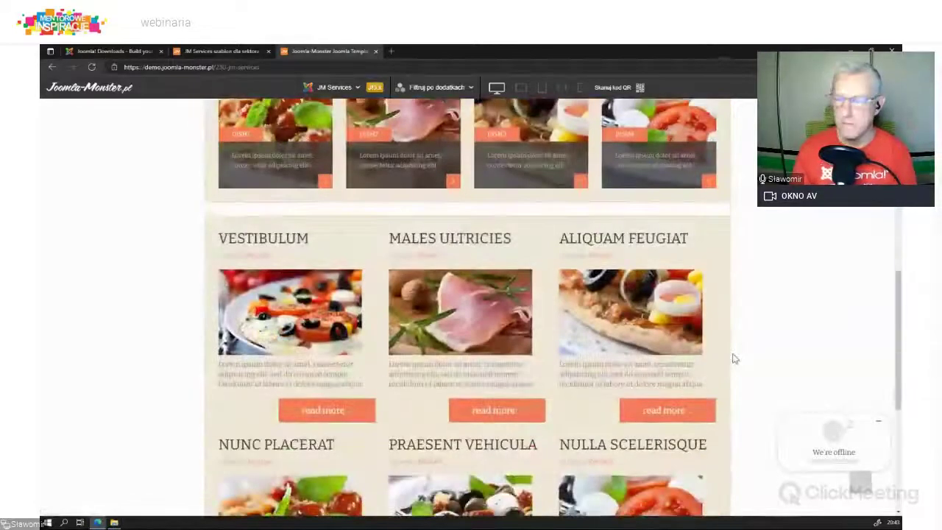
scroll(732, 357, up, 7)
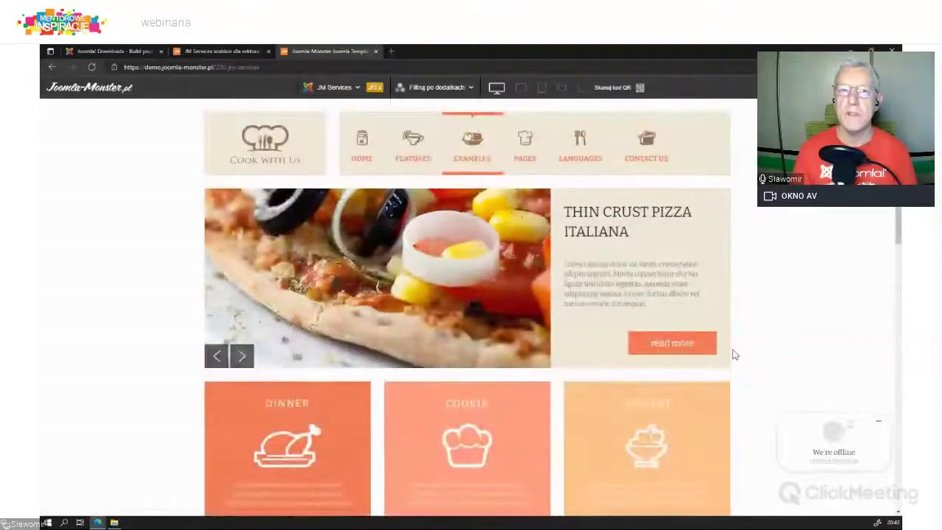
Step: Choose the Dental Theme example from the demo's Examples menu
mouse_move(471, 151)
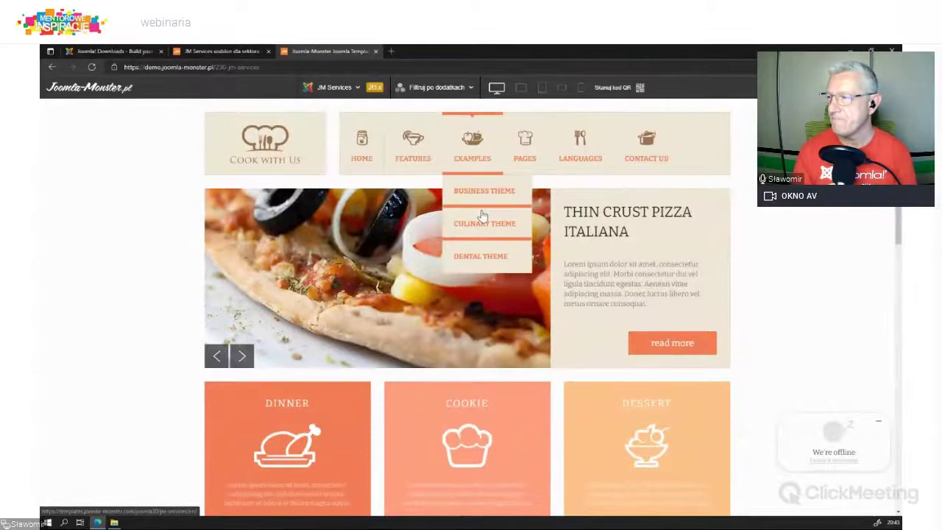
click(481, 256)
scroll(481, 272, down, 10)
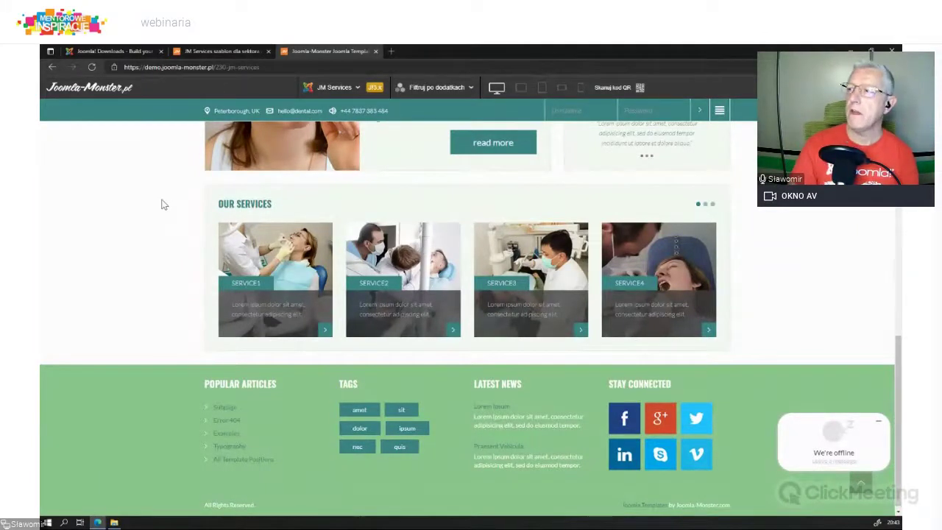
Step: Scroll back up through the Dental Theme example page
scroll(163, 204, up, 10)
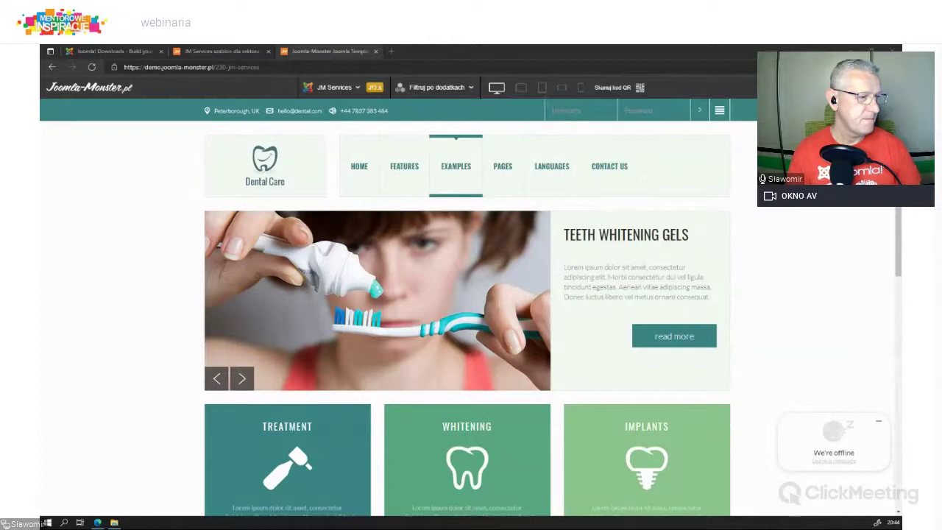
Step: Load localhost/joomla_3-jm-services/ and scroll through its home page
click(292, 67)
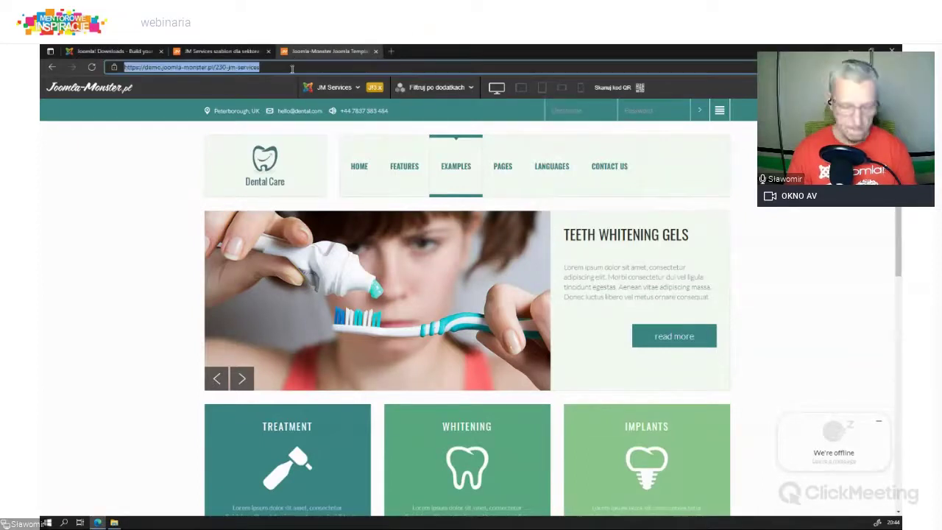
text(localhost/joomla_3-jm-services/)
key(Return)
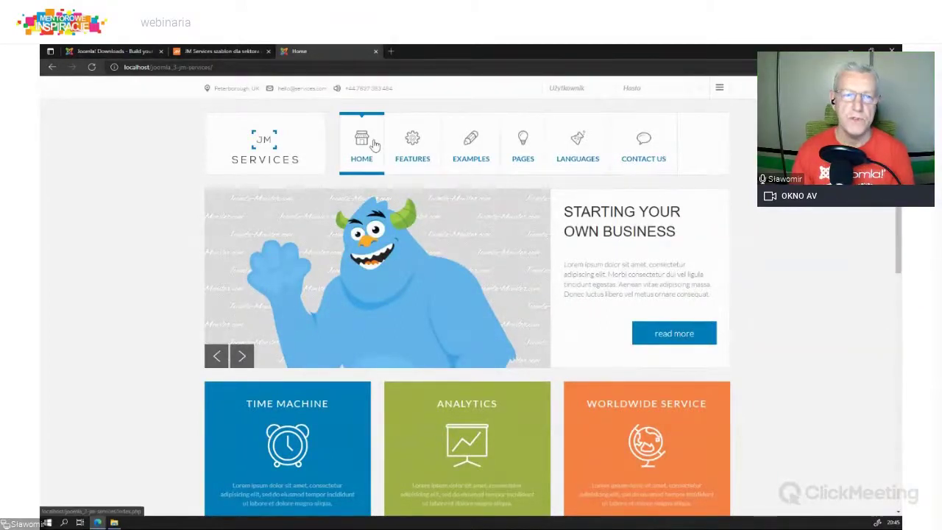
scroll(553, 244, down, 10)
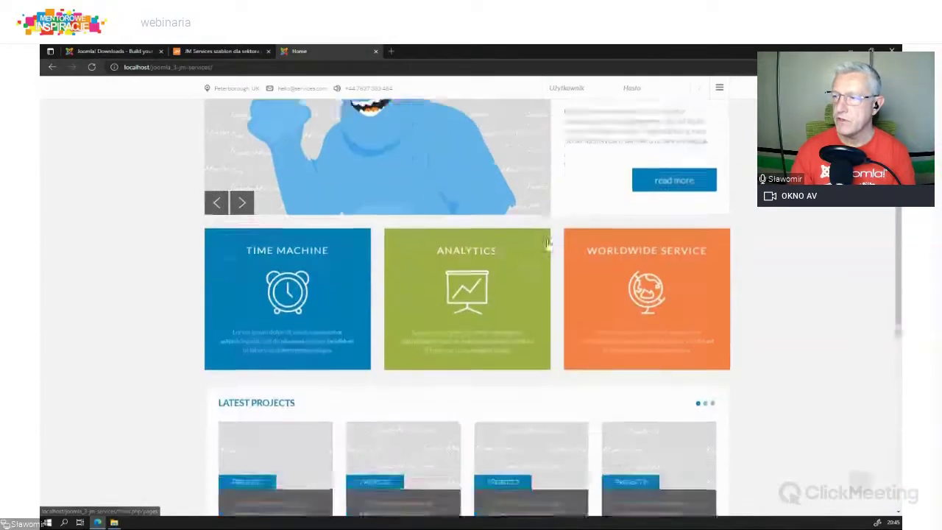
scroll(515, 248, up, 10)
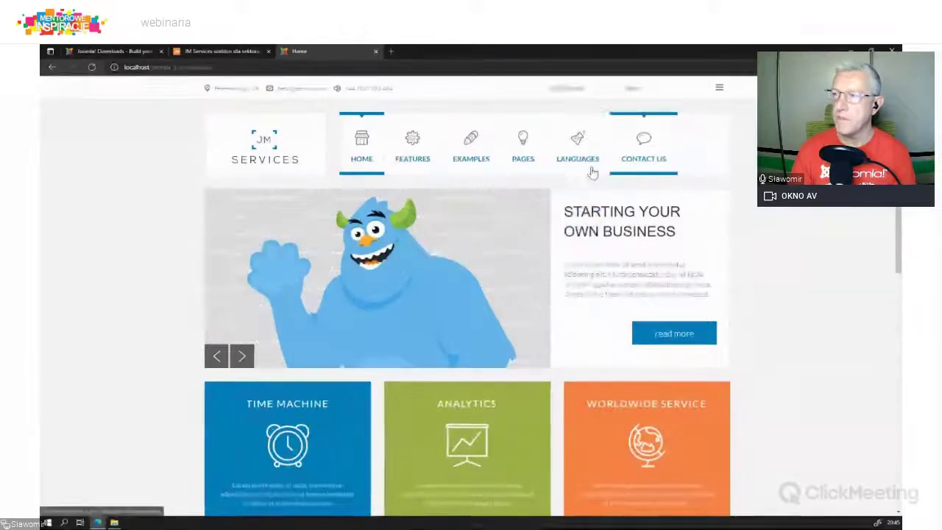
Step: Append 'a' to the end of the local site address
click(252, 66)
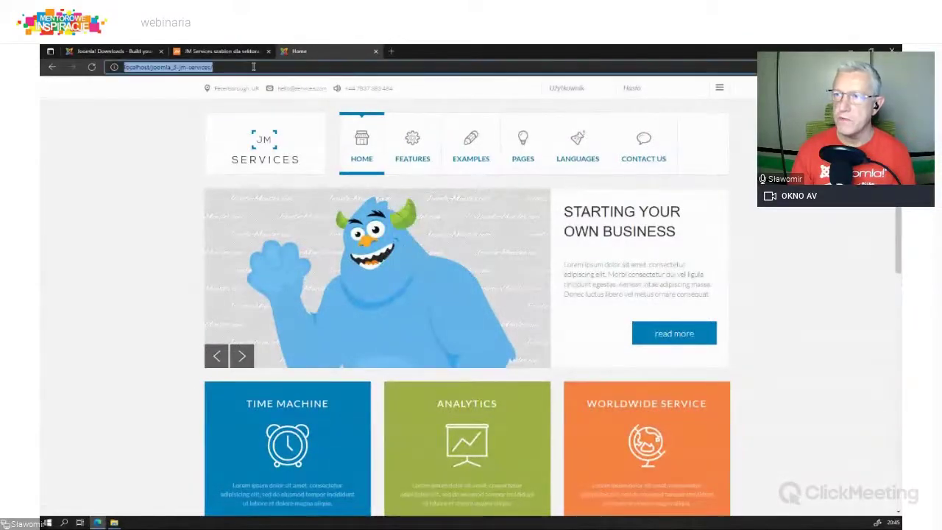
click(253, 66)
text(a)
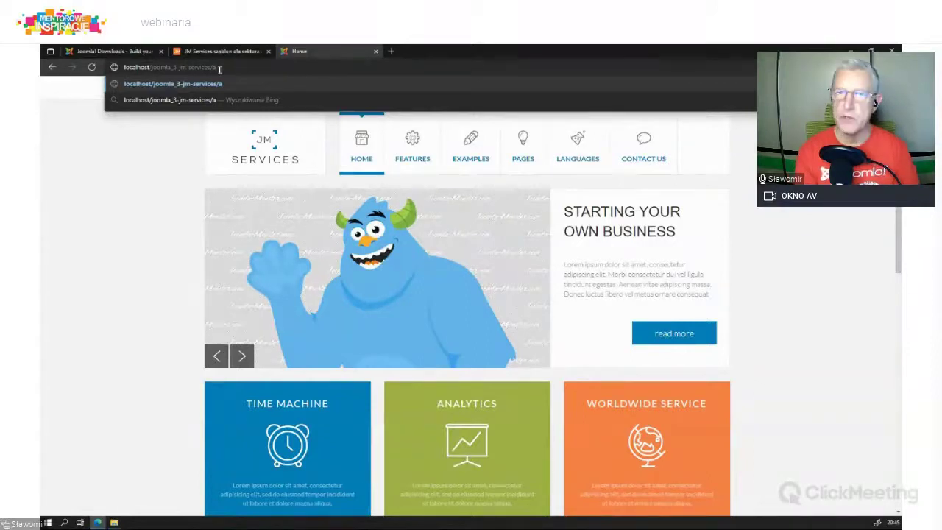
Step: Log in to the local site's /administrator and open Rozszerzenia > Szablony > Style
text(dministrator)
key(Return)
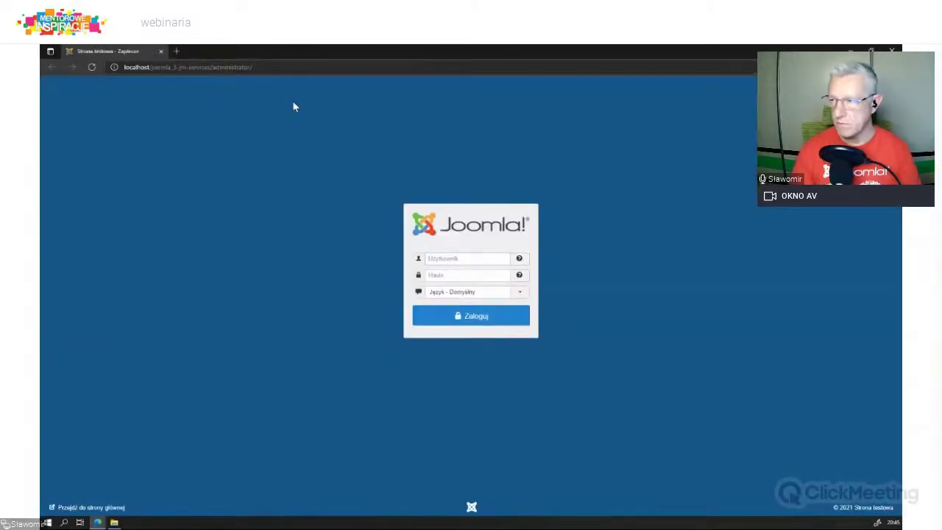
text(aa)
click(475, 324)
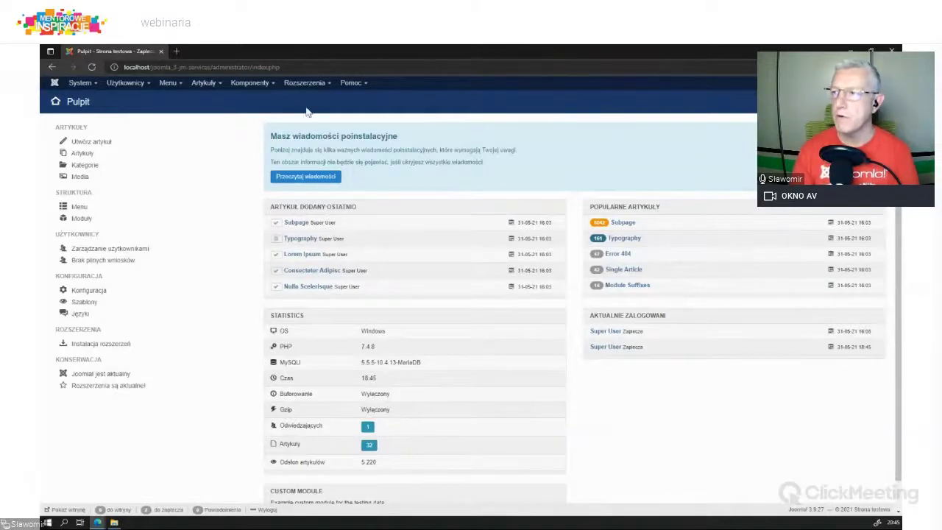
click(304, 82)
click(297, 144)
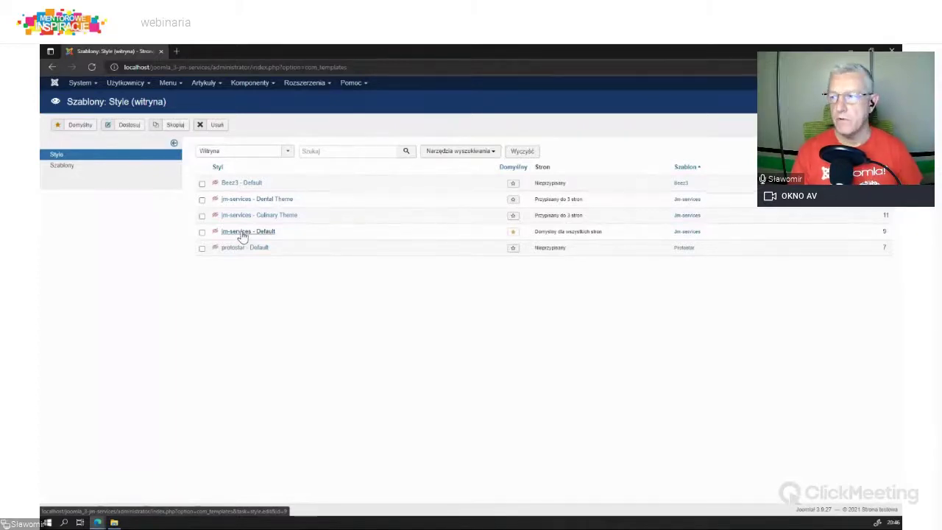
Step: Open the jm-services - Default style for editing and preview the site frontend in a new tab
click(243, 233)
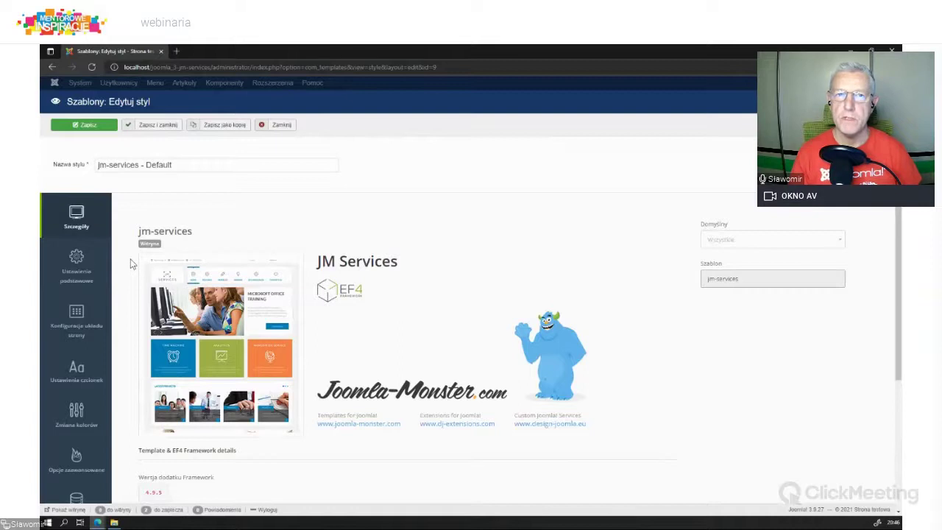
click(66, 269)
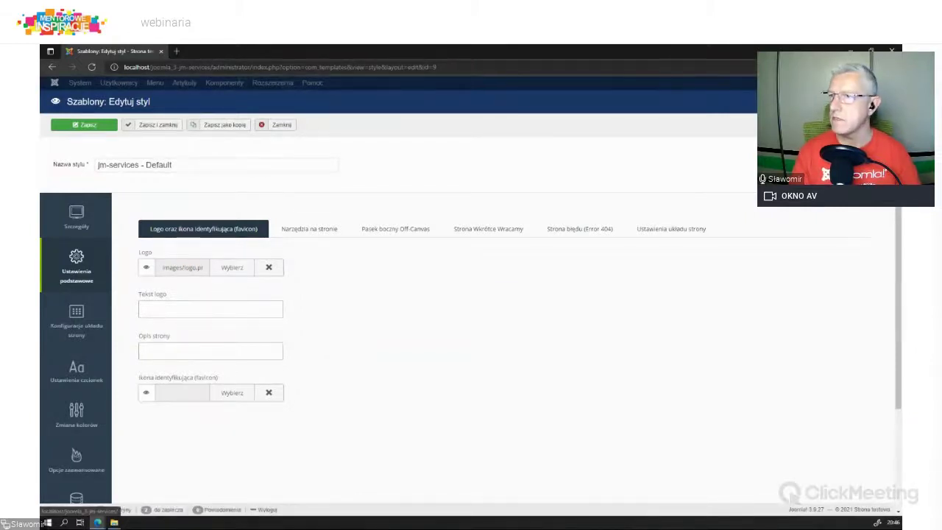
click(824, 82)
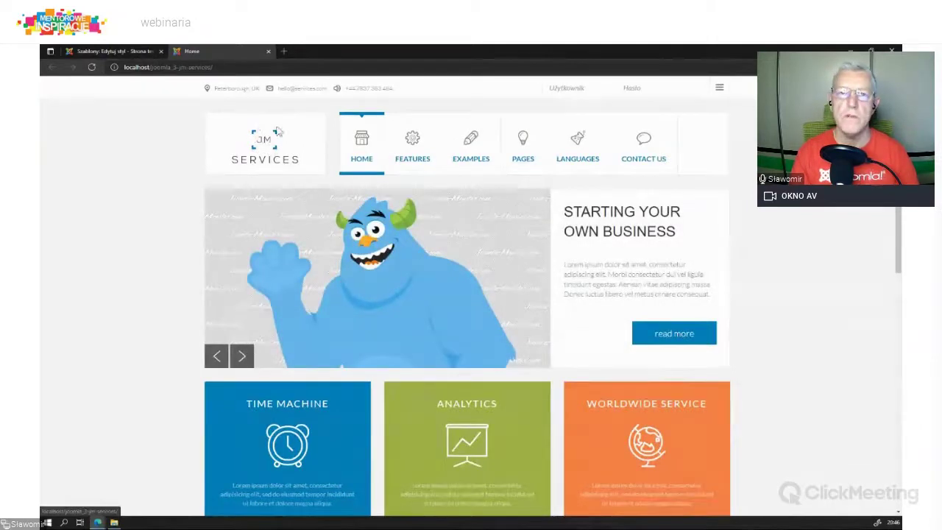
click(88, 51)
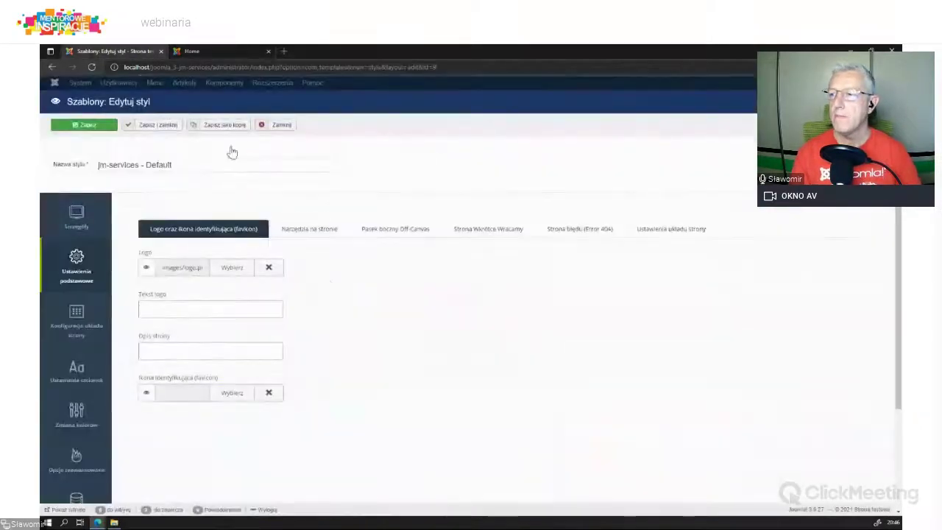
Step: Set 'Przełącznik rozmiaru czcionki' to Włączone under site tools and save the style
click(312, 234)
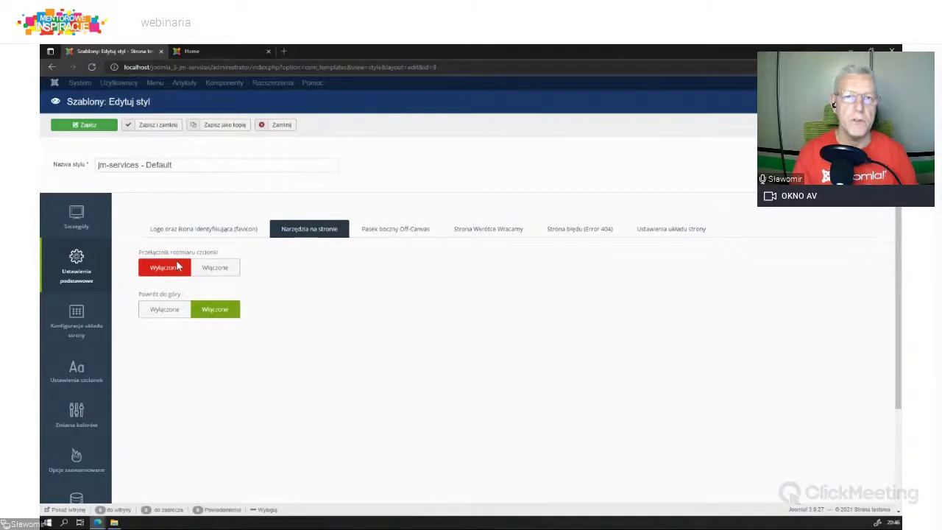
click(215, 268)
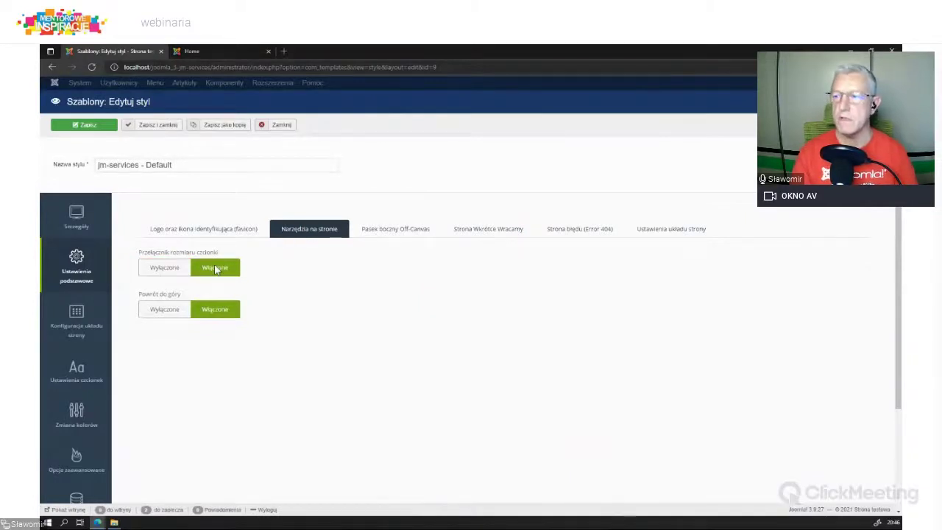
click(87, 126)
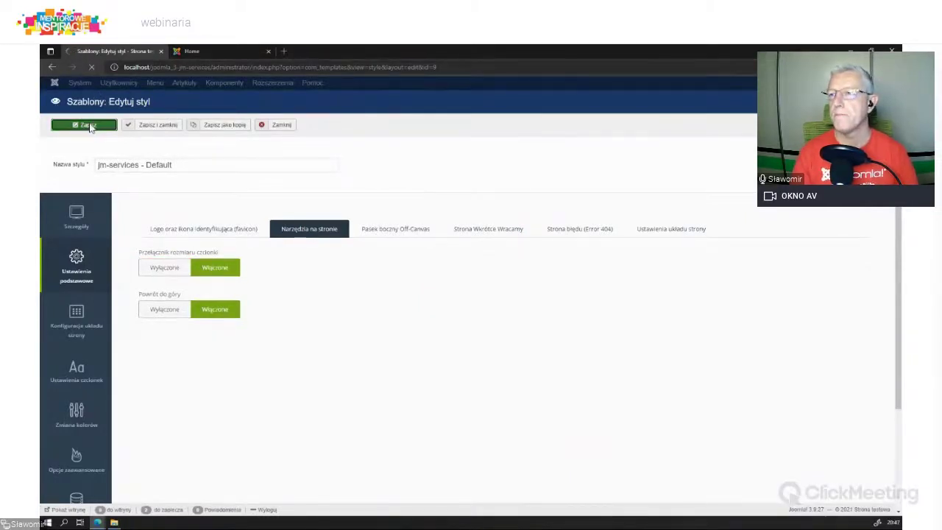
Step: Reload the JM Services front page twice, open the top-bar login, then return to the style editor
click(230, 49)
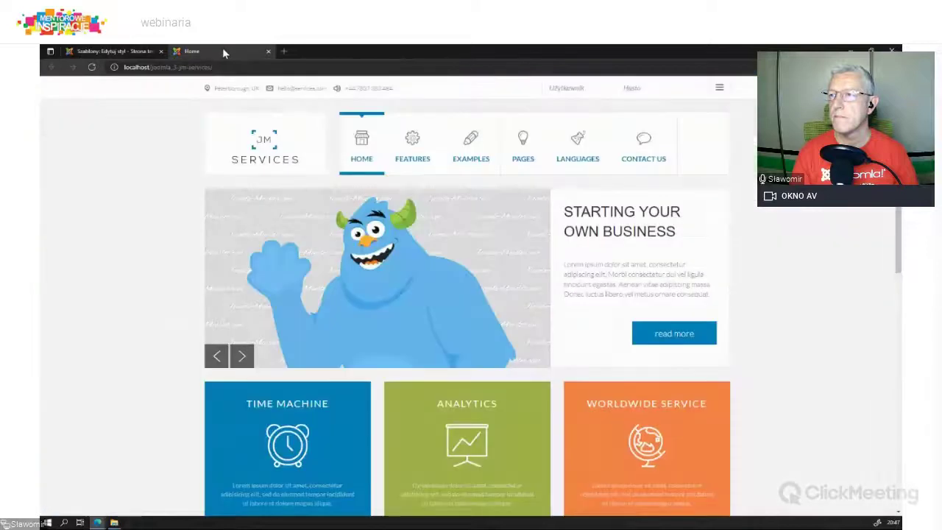
click(91, 67)
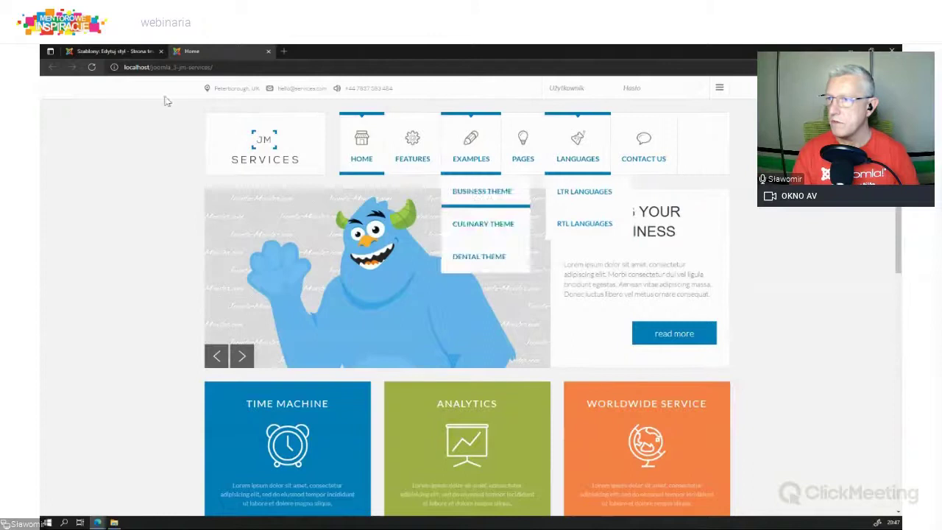
click(92, 67)
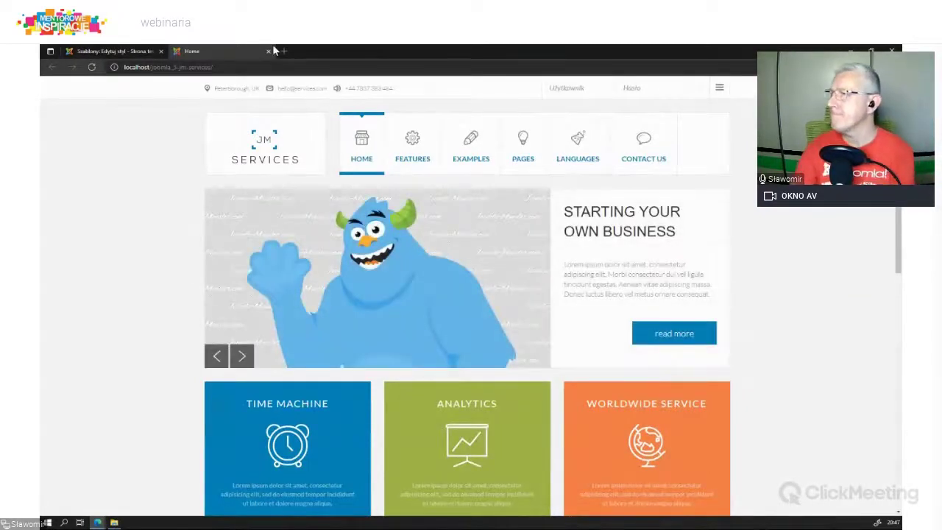
click(699, 88)
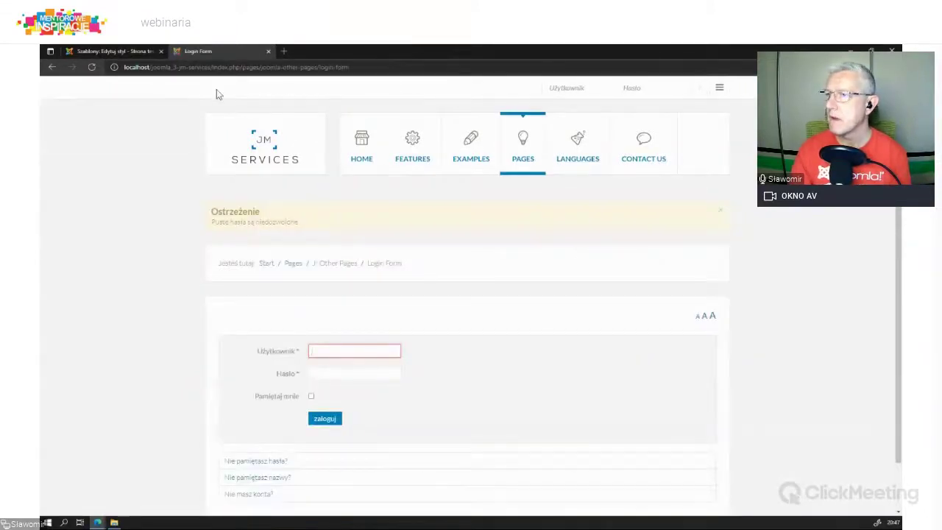
click(106, 51)
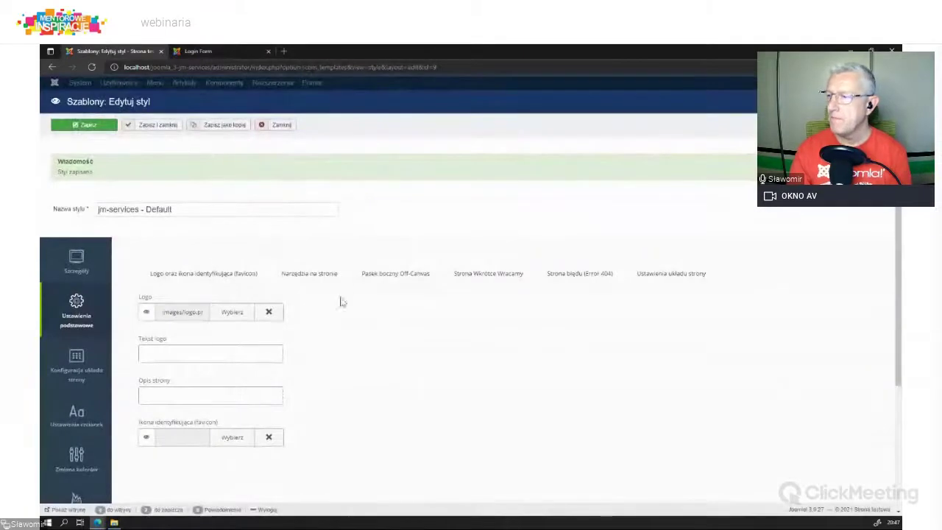
Step: Step through Site tools, Off-Canvas, Coming Soon and Error 404 tabs to the page layout configuration
click(301, 273)
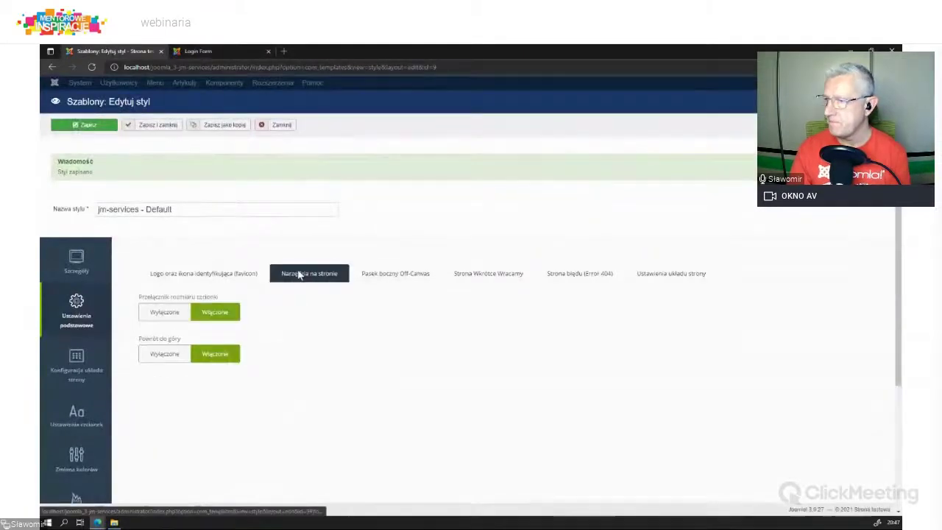
click(393, 275)
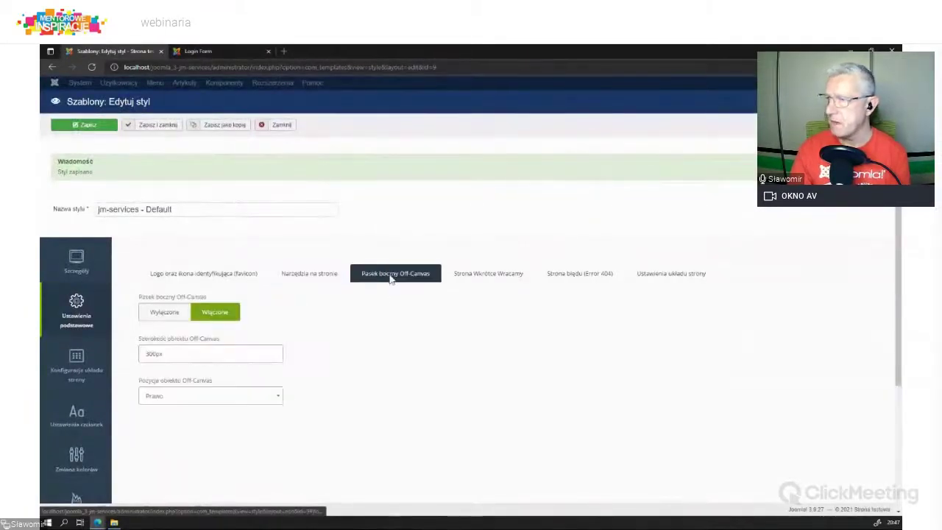
click(478, 275)
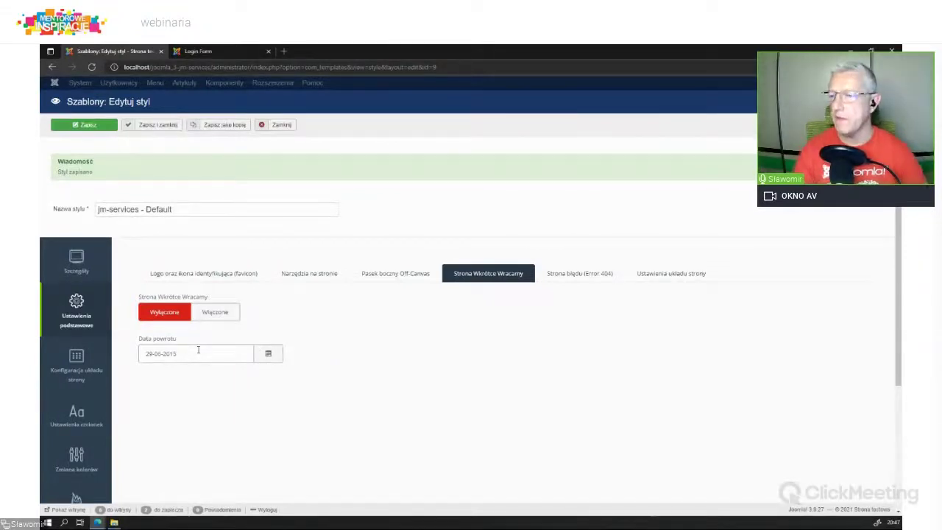
click(588, 276)
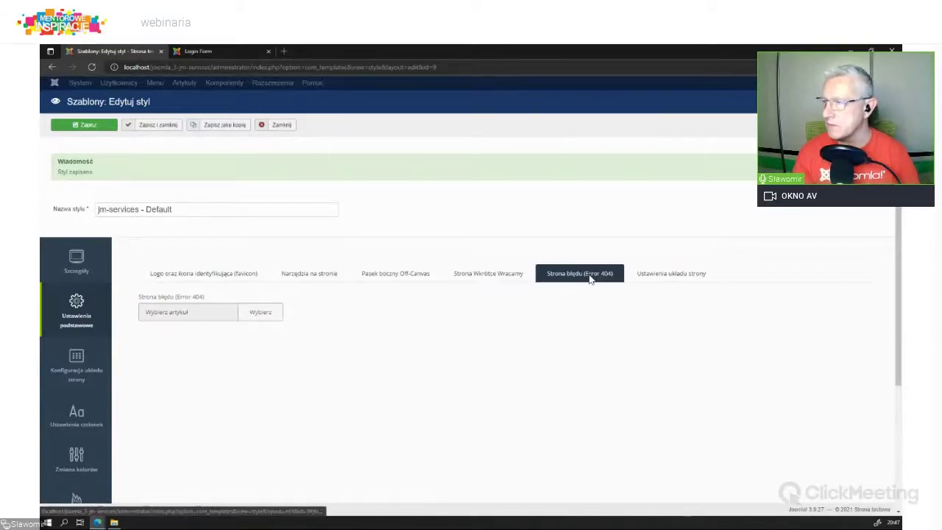
click(662, 276)
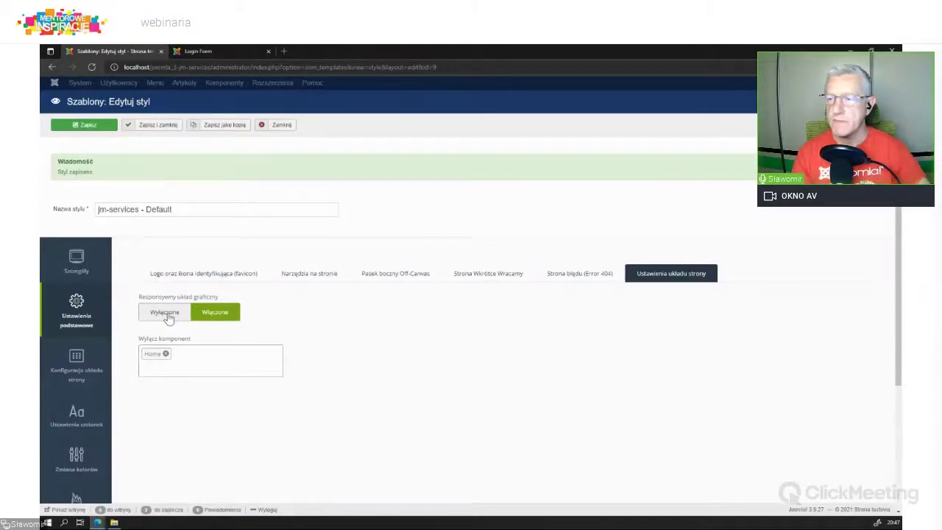
click(82, 371)
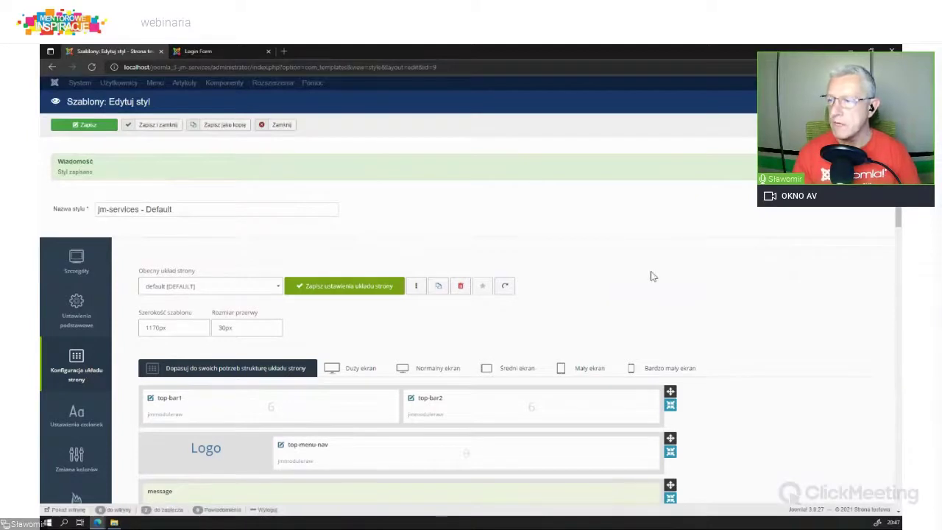
Step: Scroll through the module-position layout, then open the font settings showing Lato at 16 px
scroll(747, 327, down, 3)
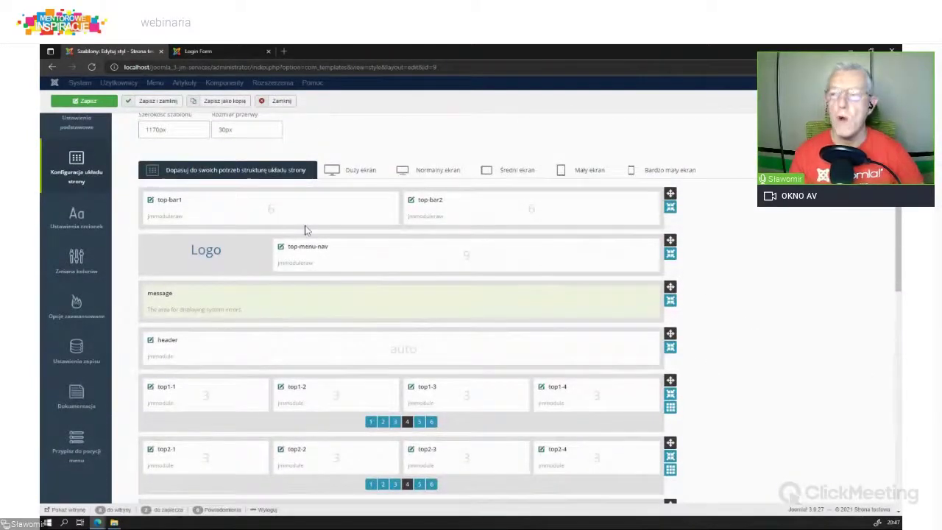
scroll(704, 322, down, 1)
scroll(704, 326, down, 10)
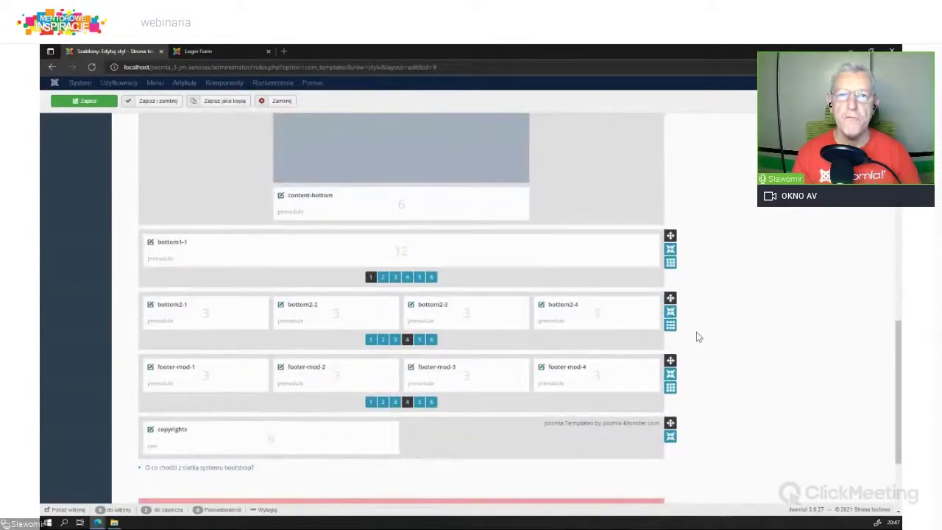
scroll(701, 330, down, 3)
scroll(700, 330, up, 10)
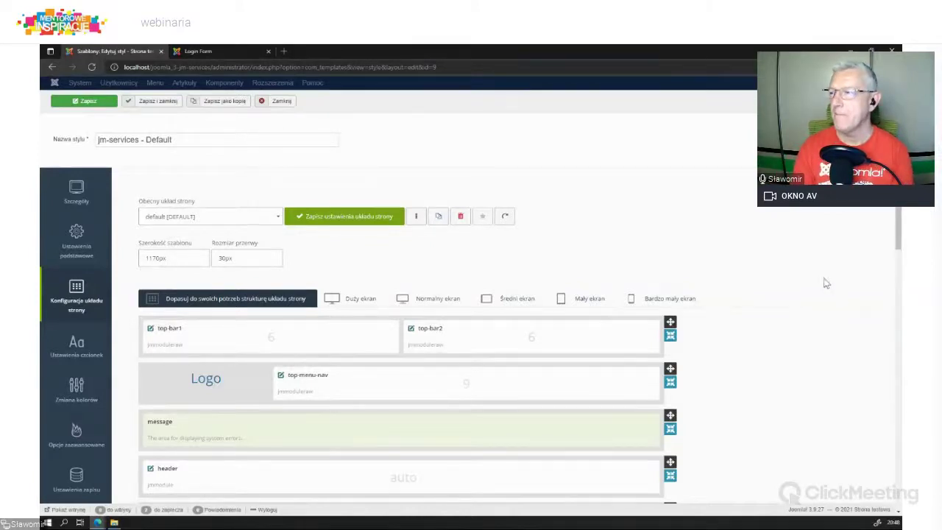
scroll(741, 361, down, 2)
scroll(742, 360, down, 4)
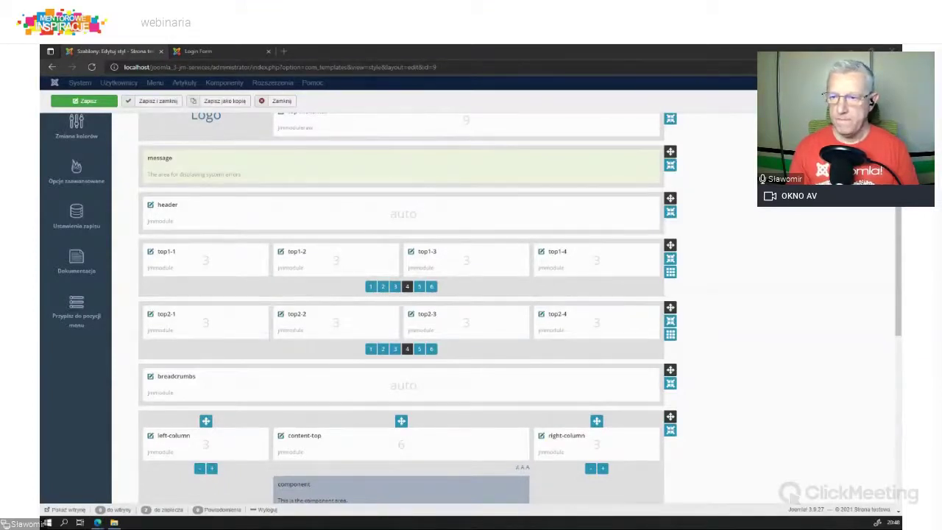
scroll(765, 372, up, 5)
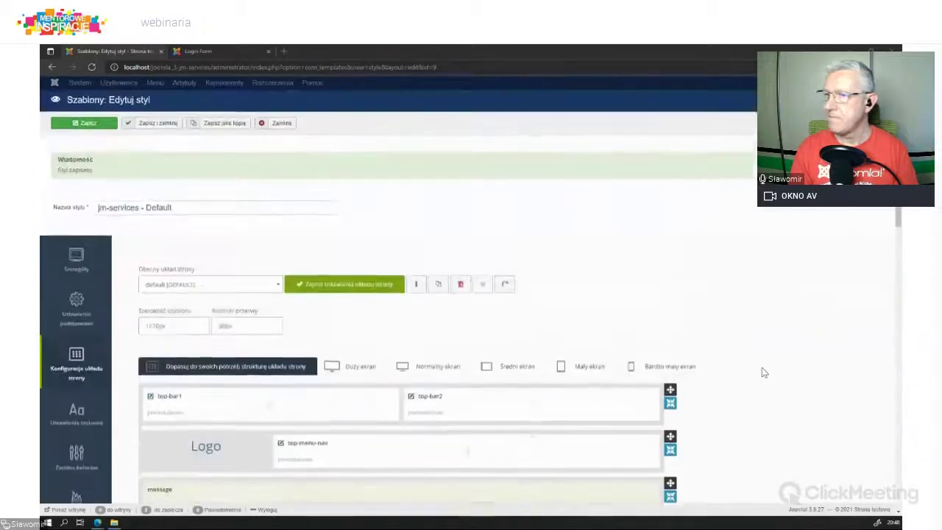
scroll(474, 311, down, 3)
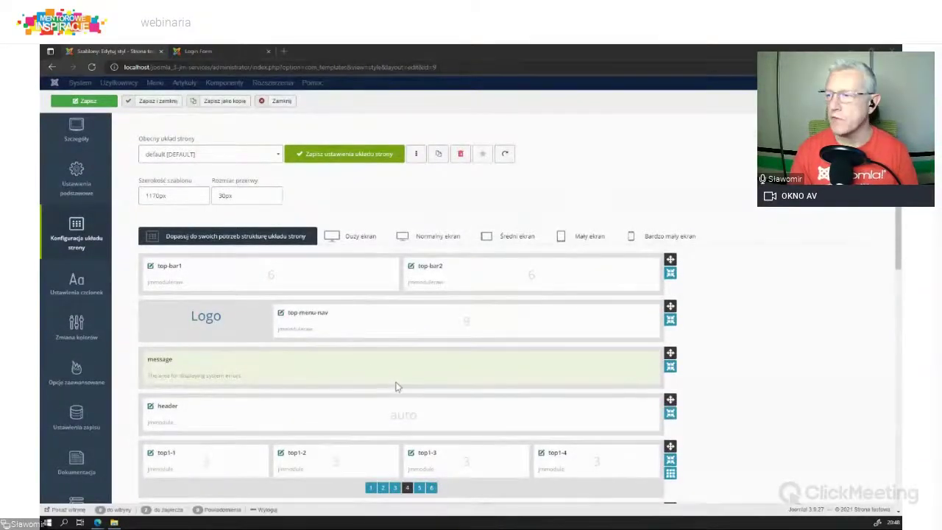
scroll(396, 386, down, 4)
scroll(208, 268, up, 6)
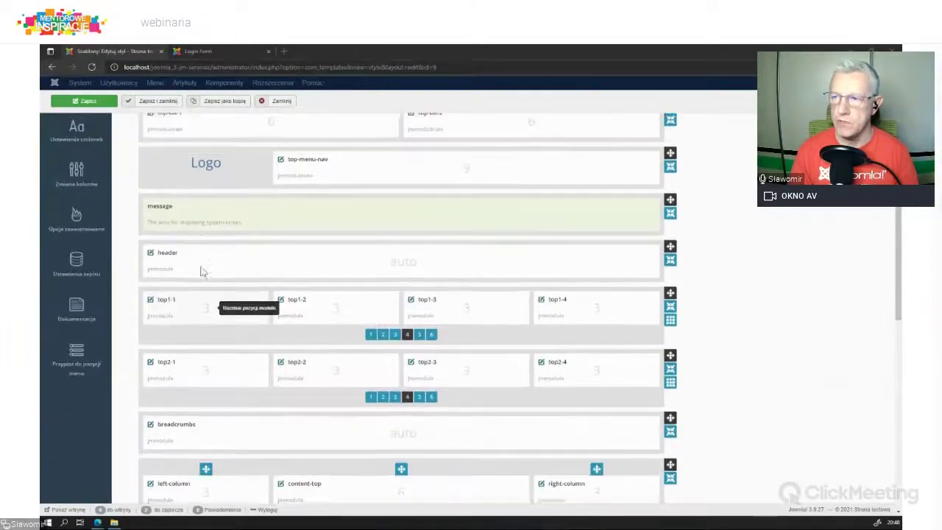
click(78, 221)
scroll(414, 304, up, 3)
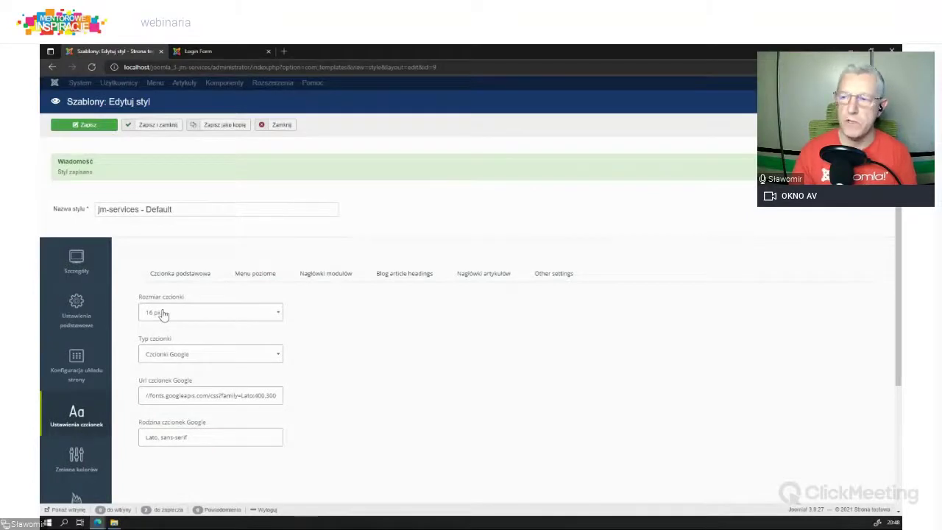
Step: Browse the base, horizontal menu, module, blog and article heading fonts, then open colours (#017eba)
click(172, 356)
click(395, 415)
click(268, 277)
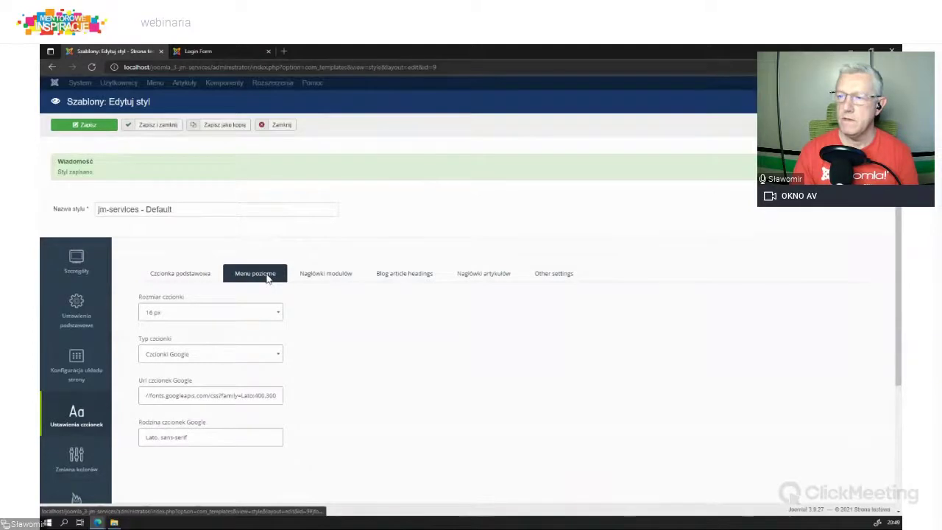
click(326, 282)
click(406, 276)
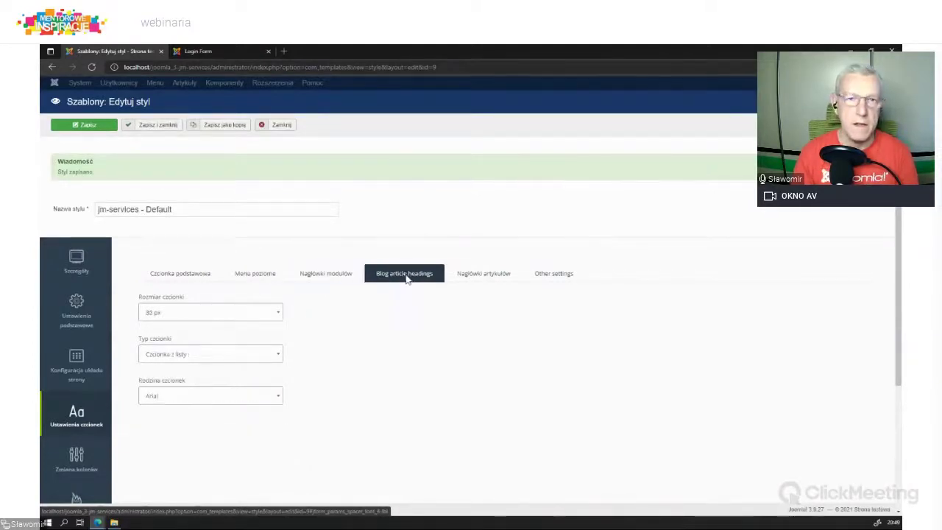
click(493, 277)
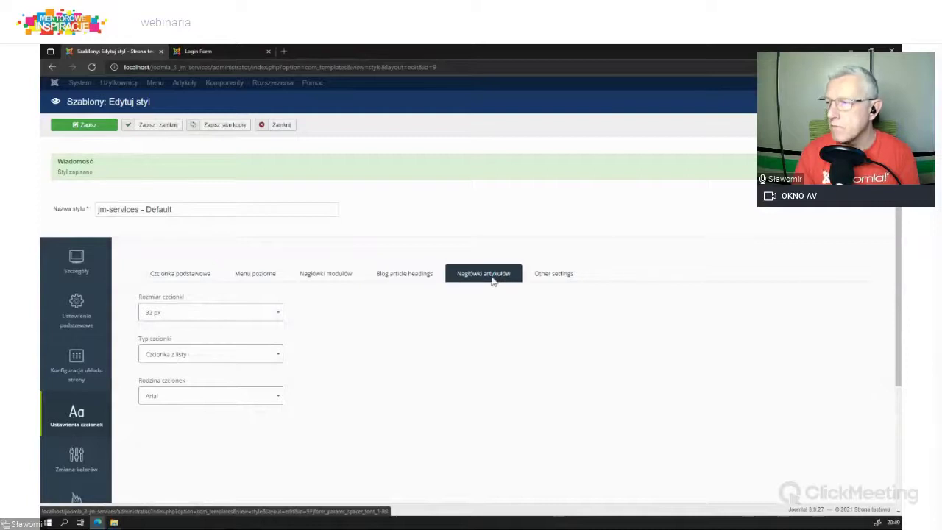
click(542, 280)
scroll(304, 384, down, 3)
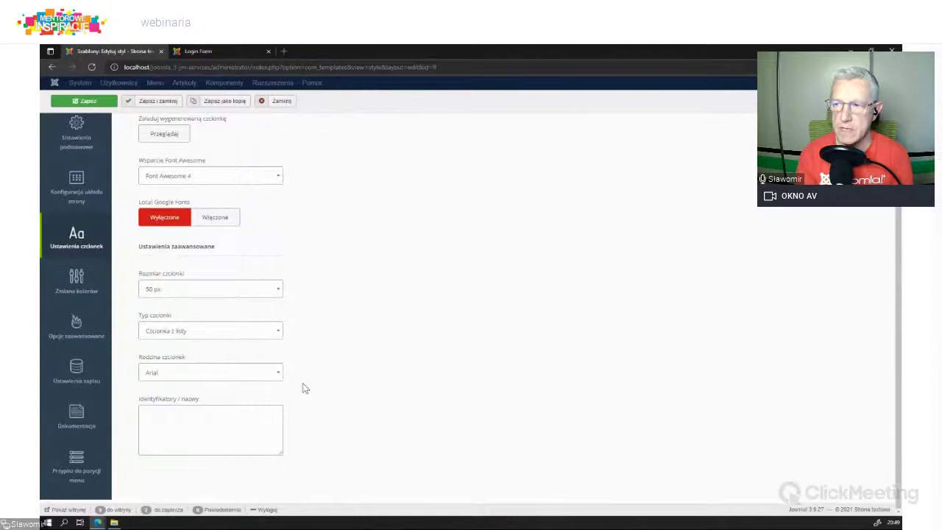
click(77, 279)
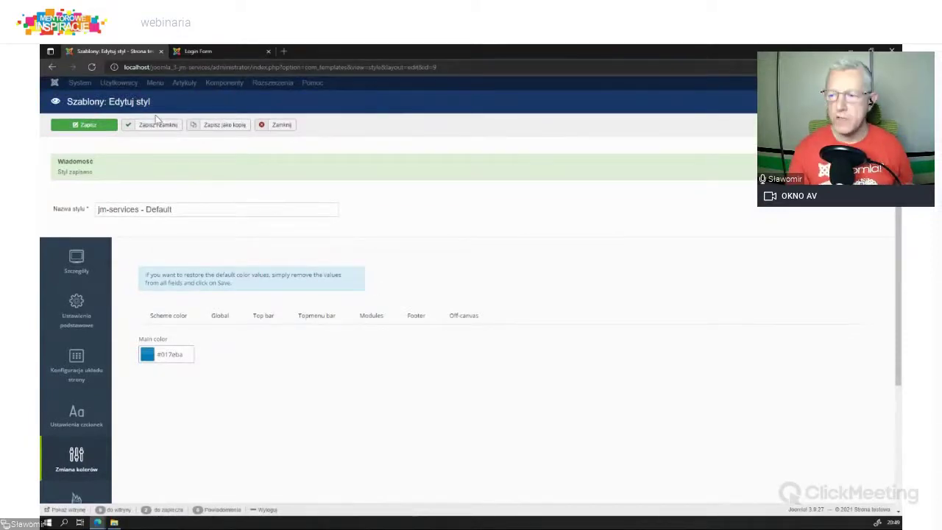
Step: Inspect the scheme's main colour in its picker and close it without changing the colour
click(167, 316)
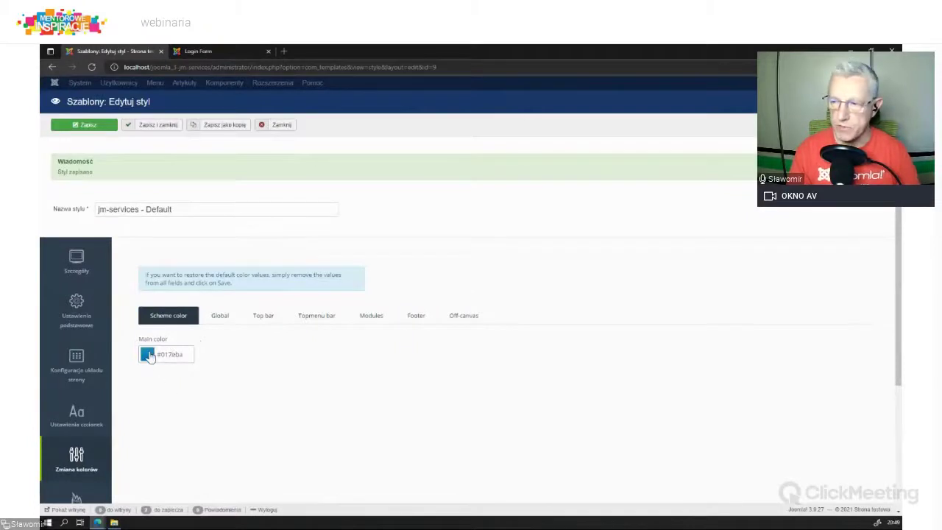
click(148, 354)
drag(230, 353, 247, 328)
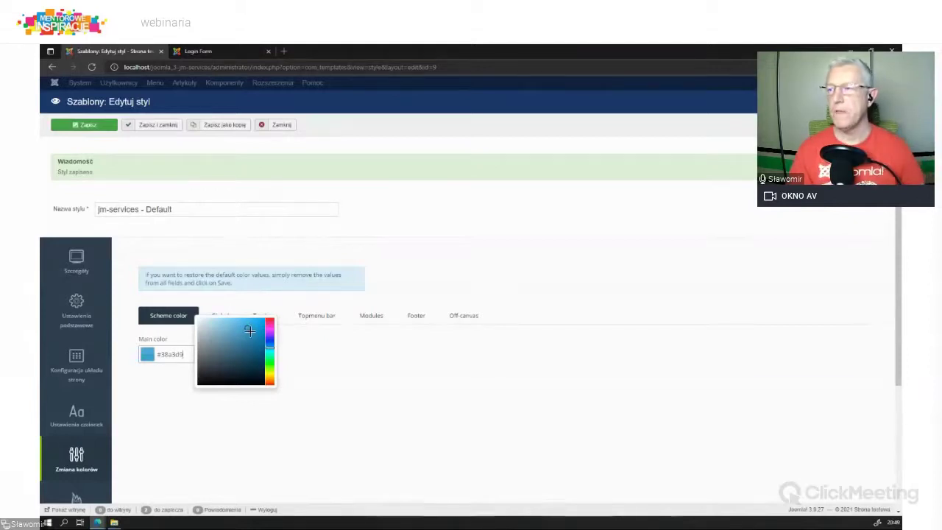
click(361, 416)
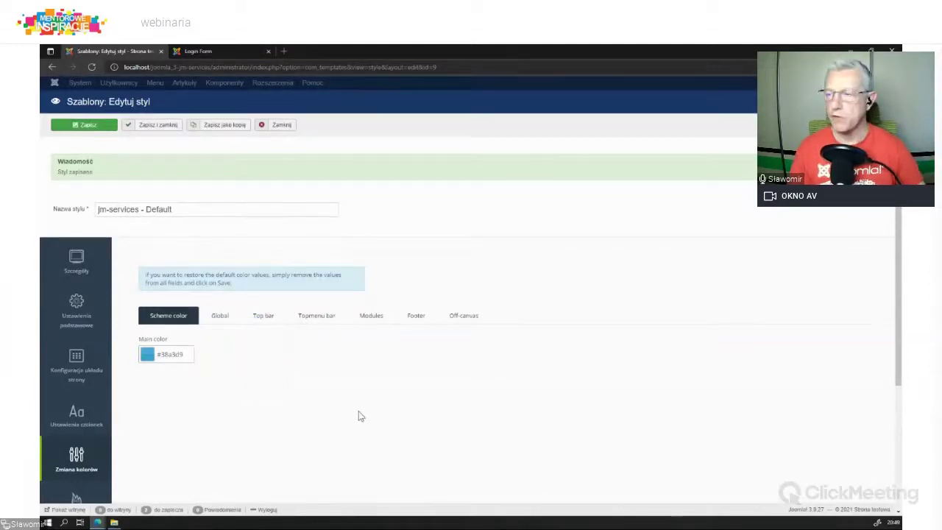
Step: Review the Global, Top bar, Topmenu bar, Modules and Footer colour groups, then switch to the Login Form page
click(219, 321)
scroll(335, 398, down, 2)
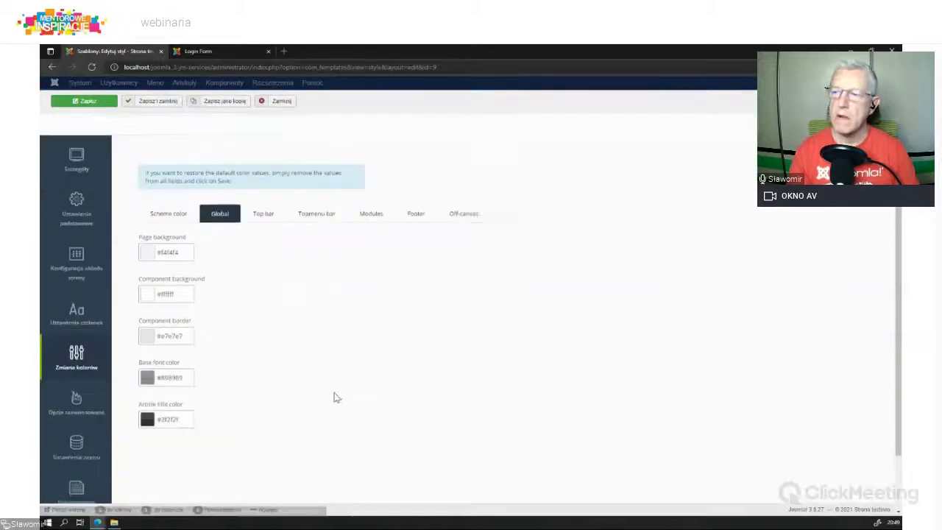
scroll(335, 397, down, 1)
click(266, 186)
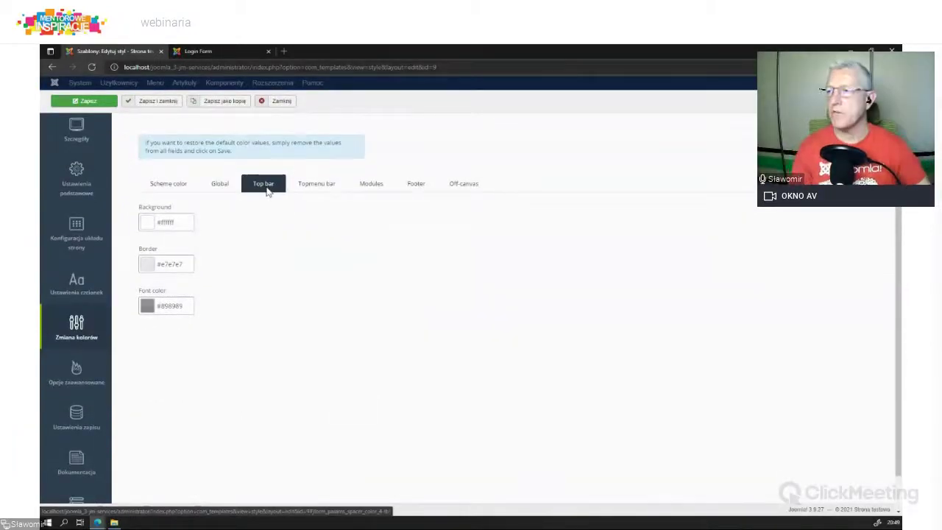
click(308, 186)
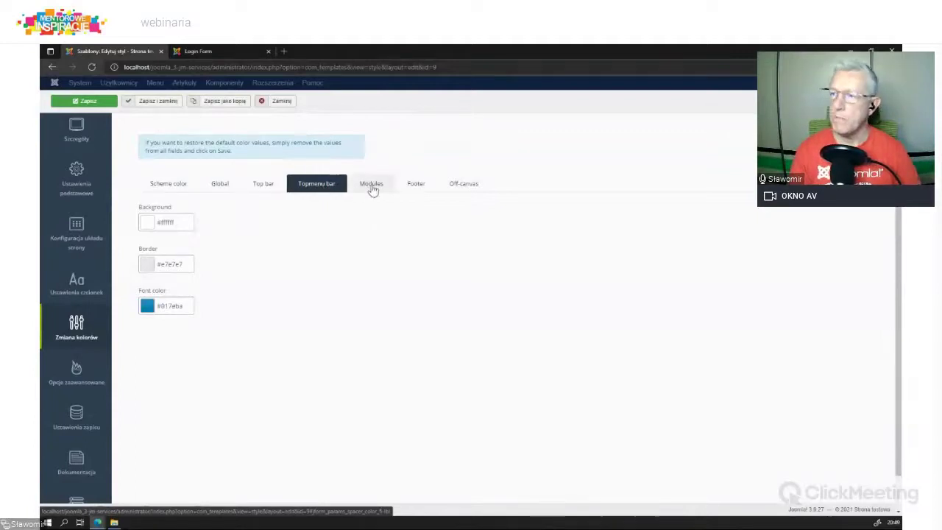
click(371, 189)
click(419, 192)
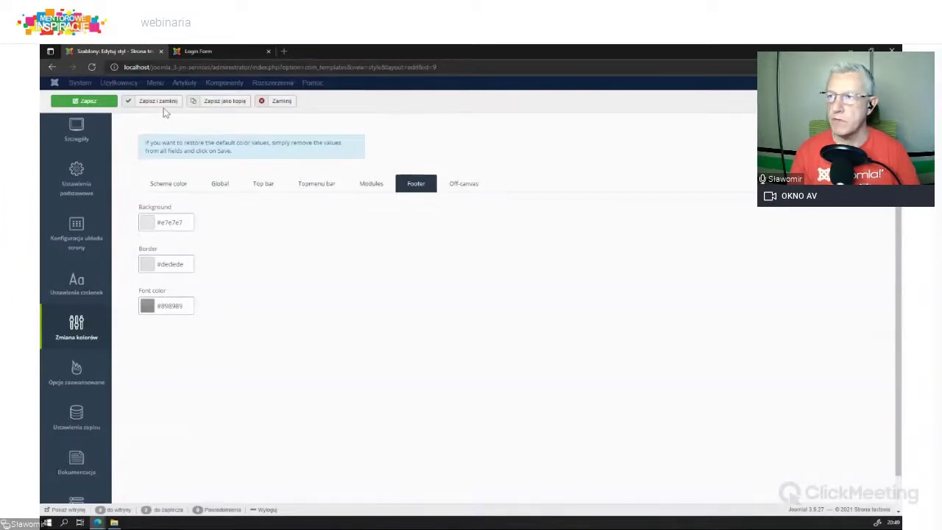
click(214, 51)
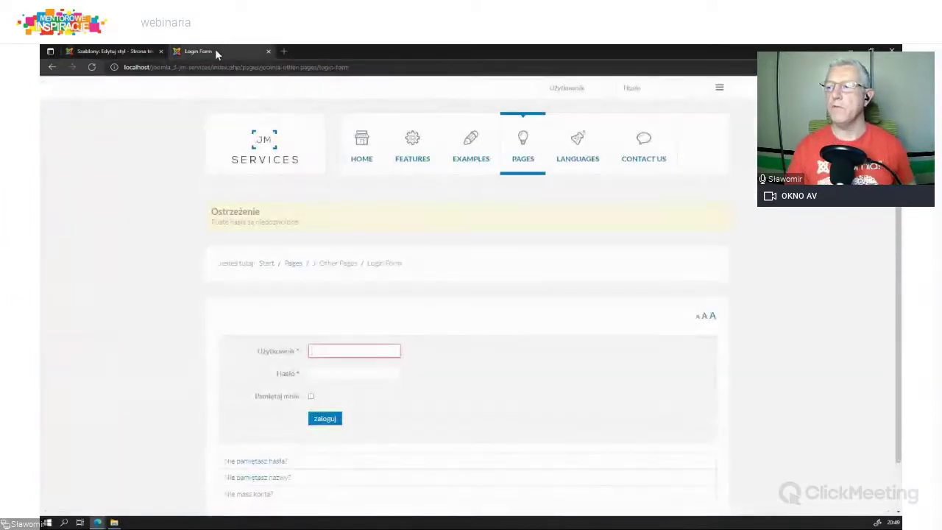
Step: Return from the login page to the JM Services Home page via the site logo
click(254, 149)
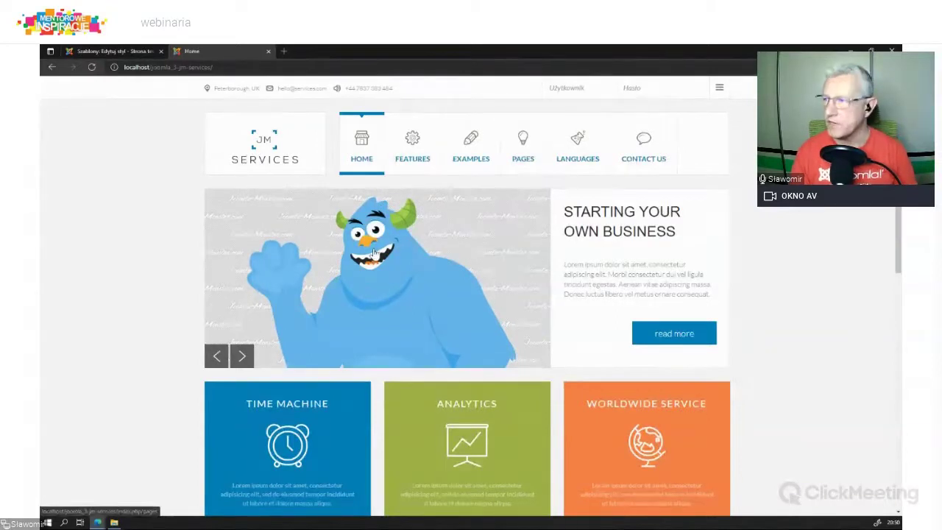
mouse_move(468, 140)
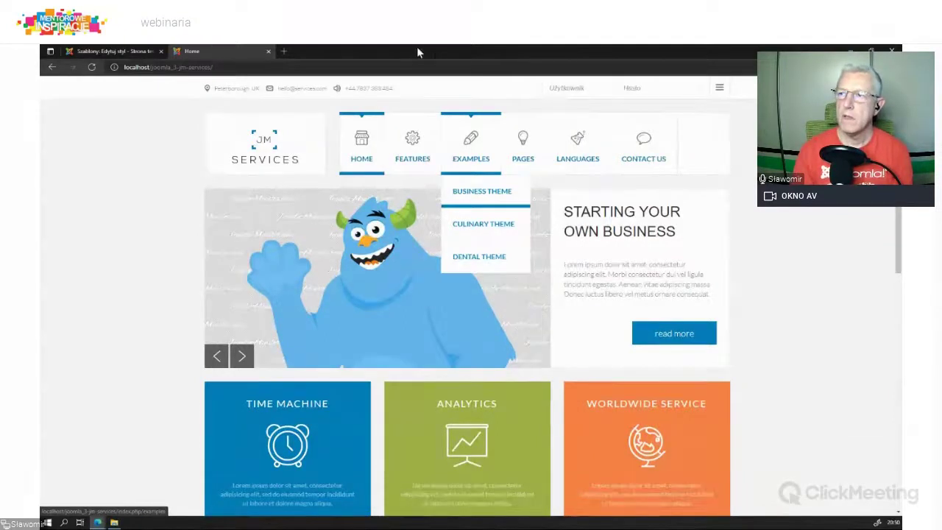
Step: Switch back to the jm-services style editor on its Footer colours (background #e7e7e7, font #898989)
click(124, 51)
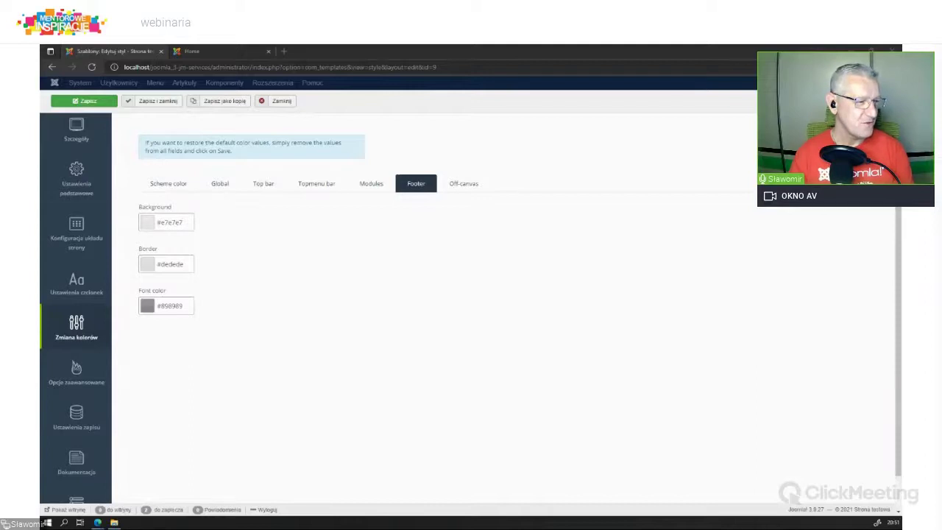
Step: In a new tab, load the gantry.org downloads address, then trim it back to the home page
click(284, 52)
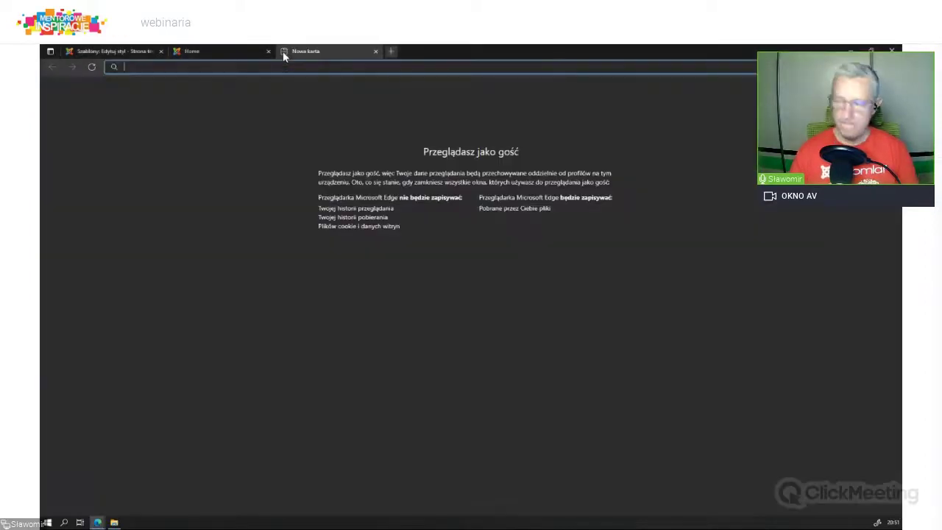
text(http://gantry.org/downloads)
key(Return)
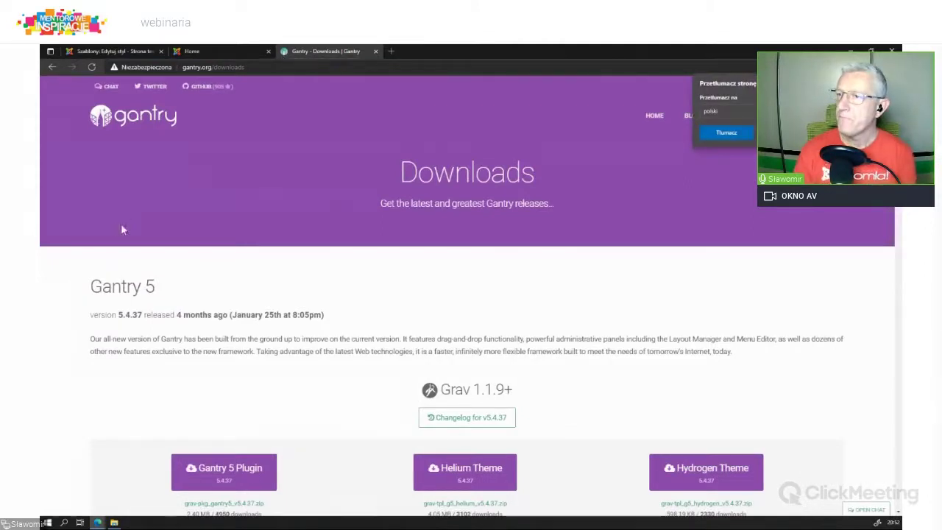
double_click(220, 67)
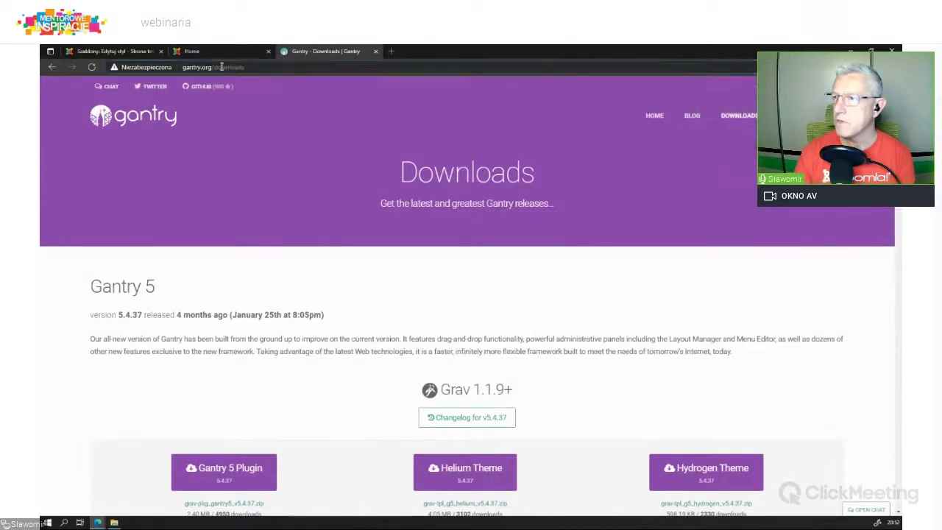
drag(212, 67, 290, 65)
key(BackSpace)
key(Return)
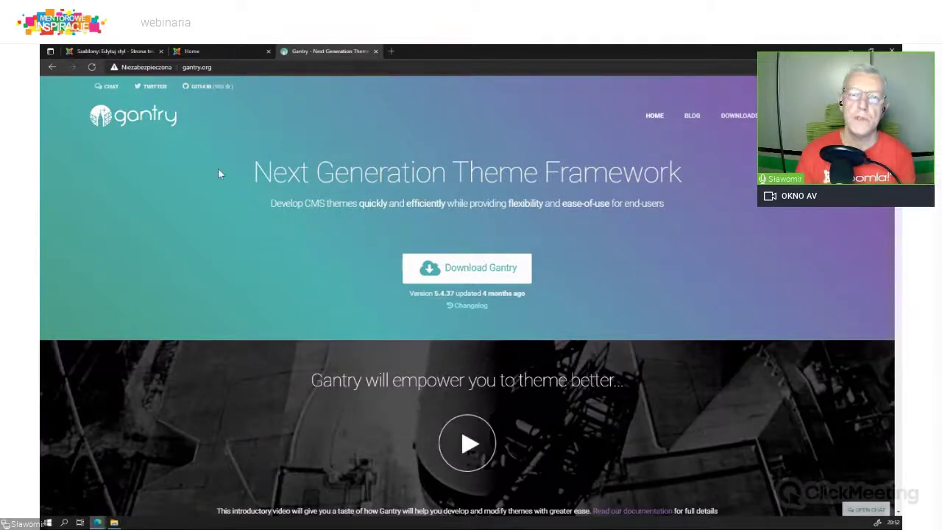
Step: Open Download Gantry and scroll through the Gantry 5 download packages
click(495, 278)
click(482, 278)
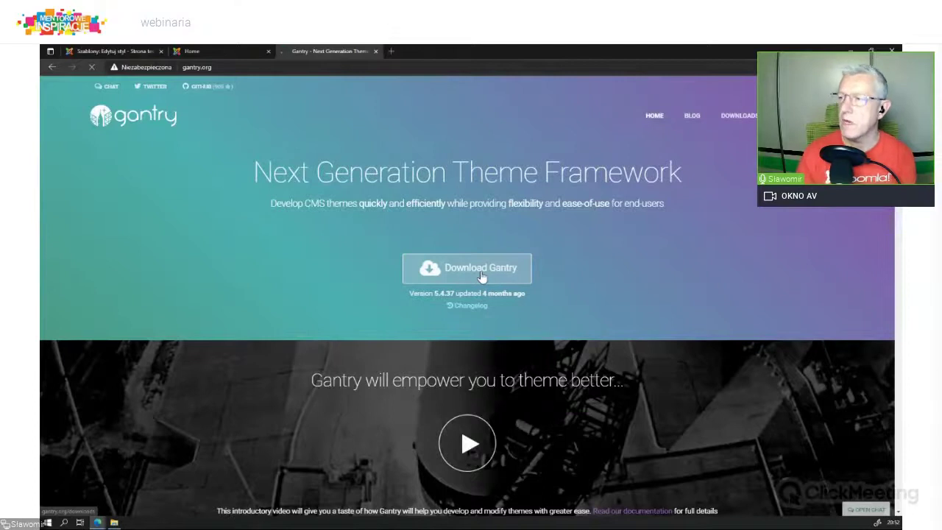
scroll(468, 274, down, 3)
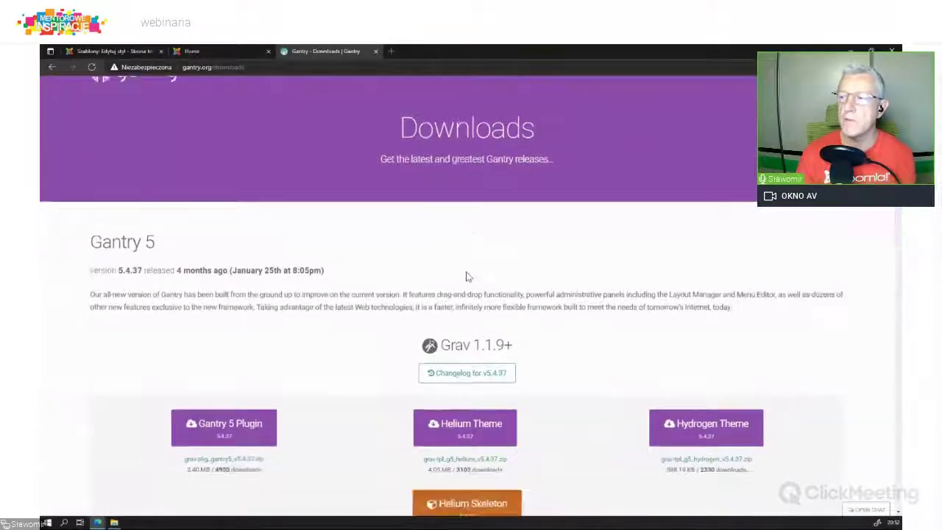
scroll(515, 231, down, 10)
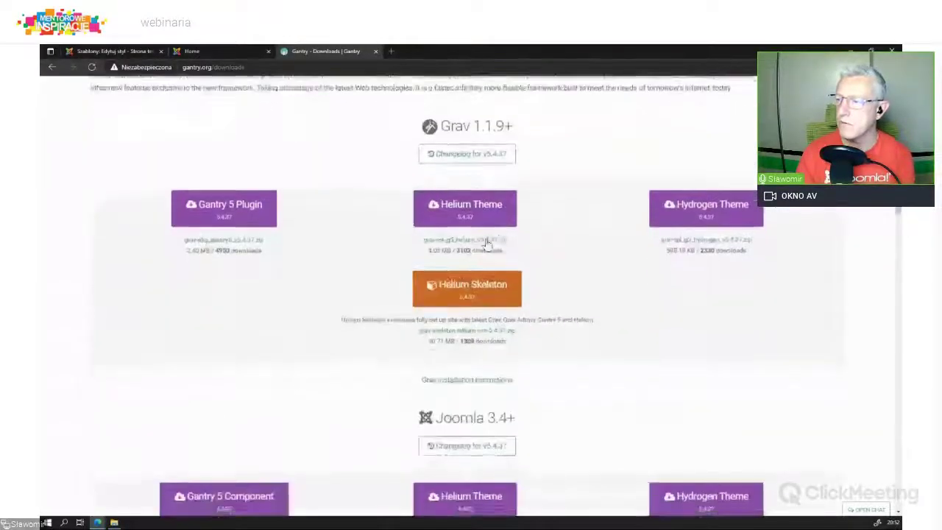
scroll(532, 229, down, 3)
scroll(534, 229, down, 6)
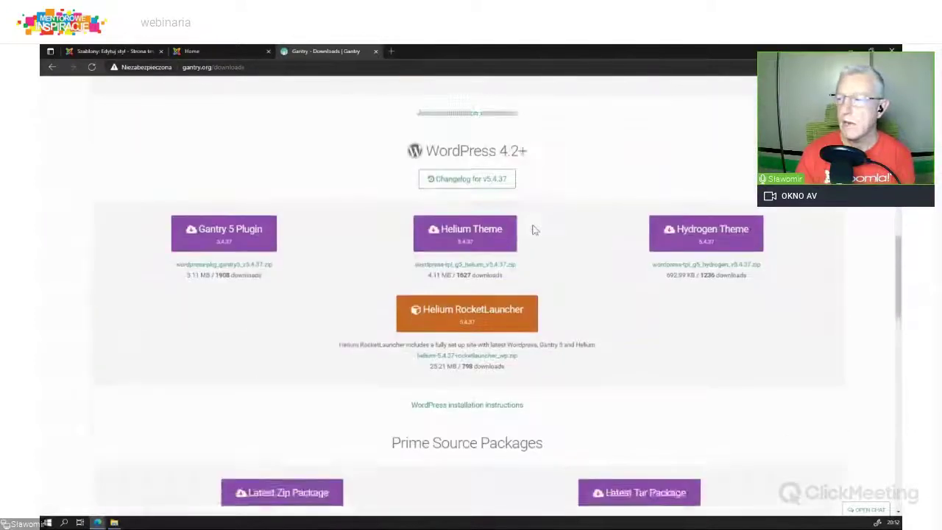
scroll(533, 228, down, 2)
scroll(535, 230, up, 8)
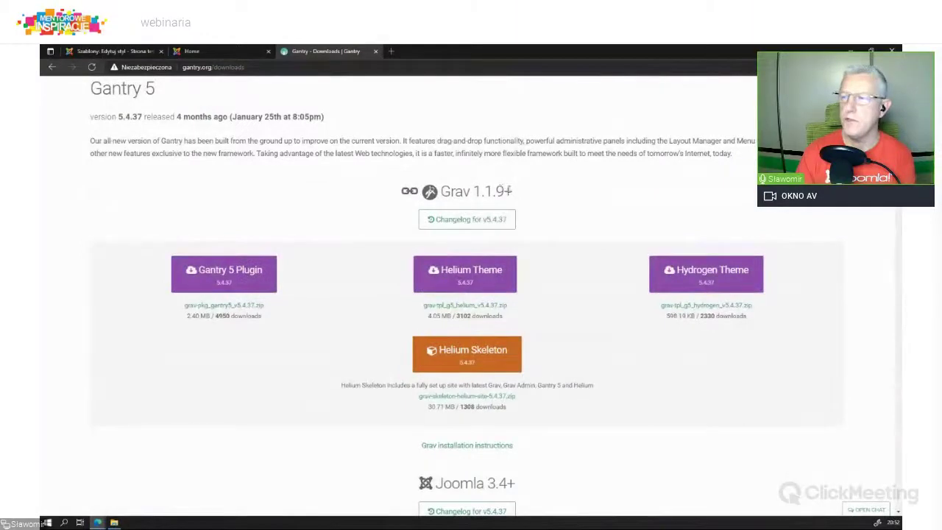
scroll(528, 309, down, 3)
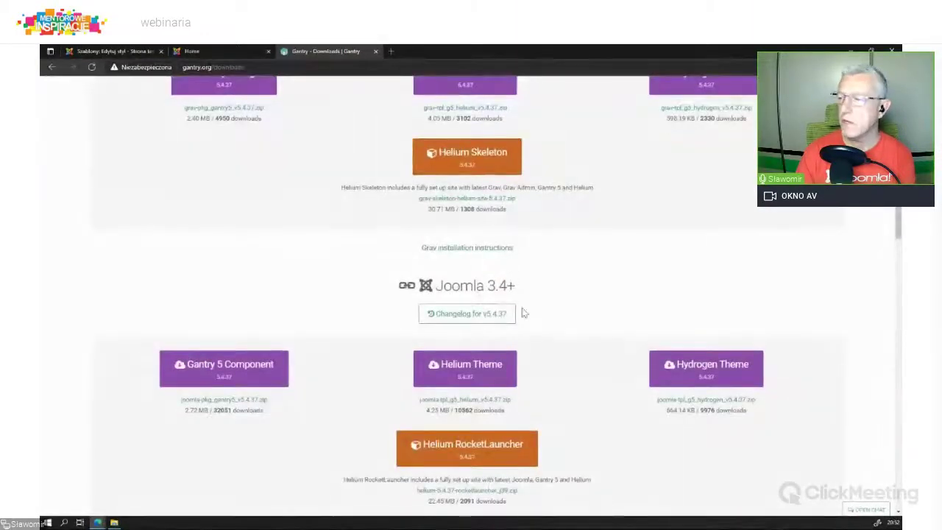
scroll(524, 313, down, 4)
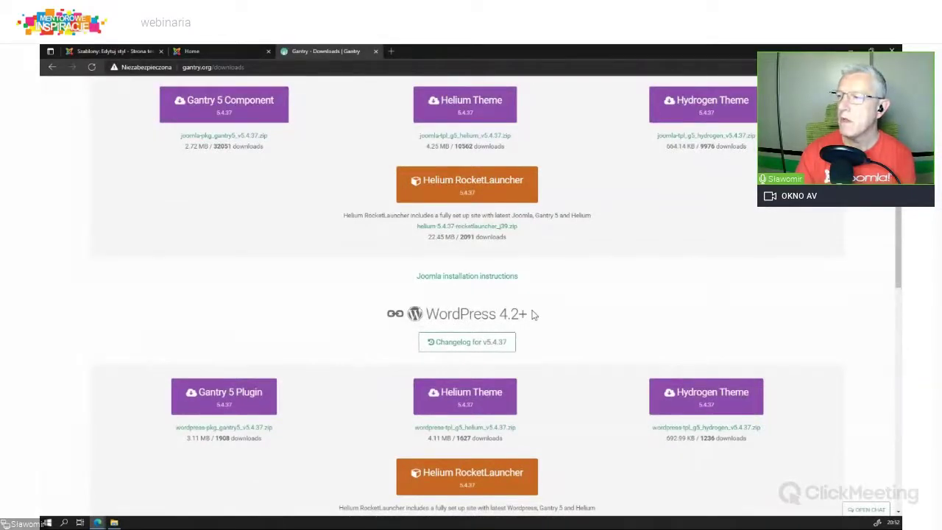
scroll(533, 314, down, 6)
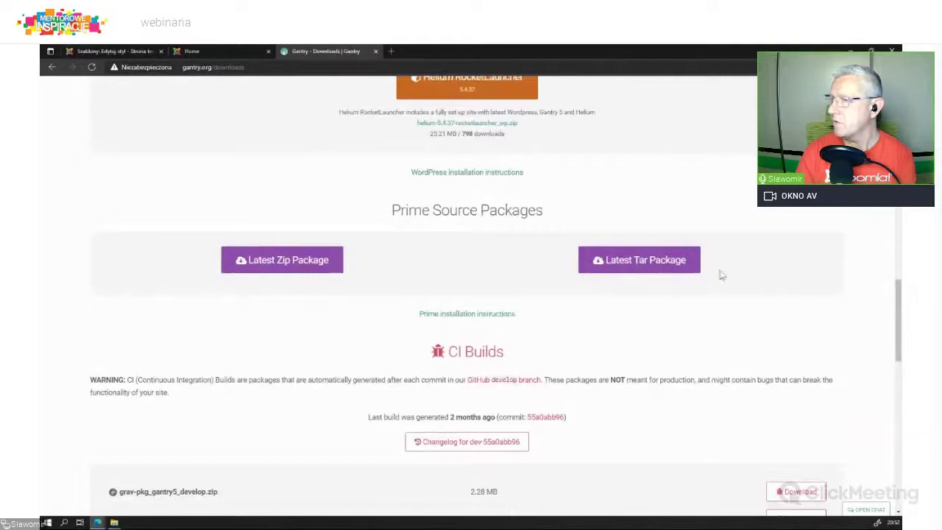
scroll(515, 300, up, 7)
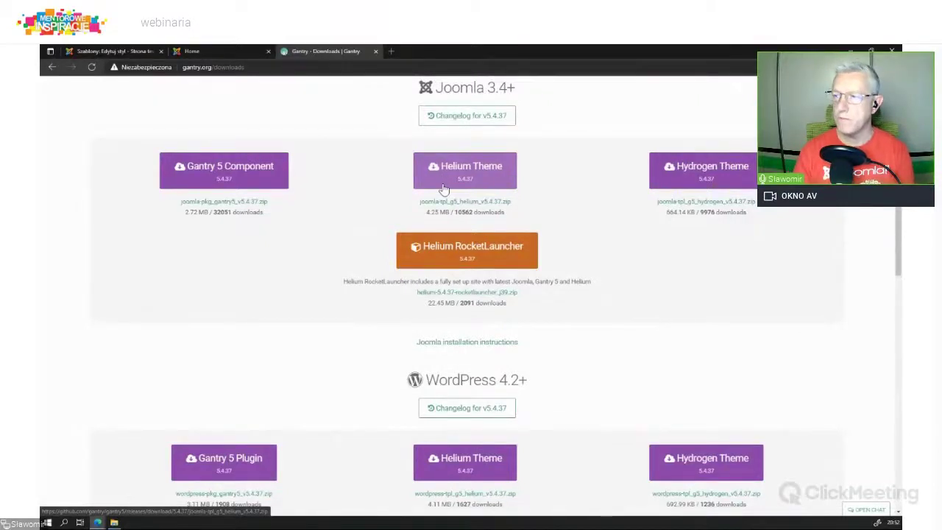
scroll(444, 190, up, 1)
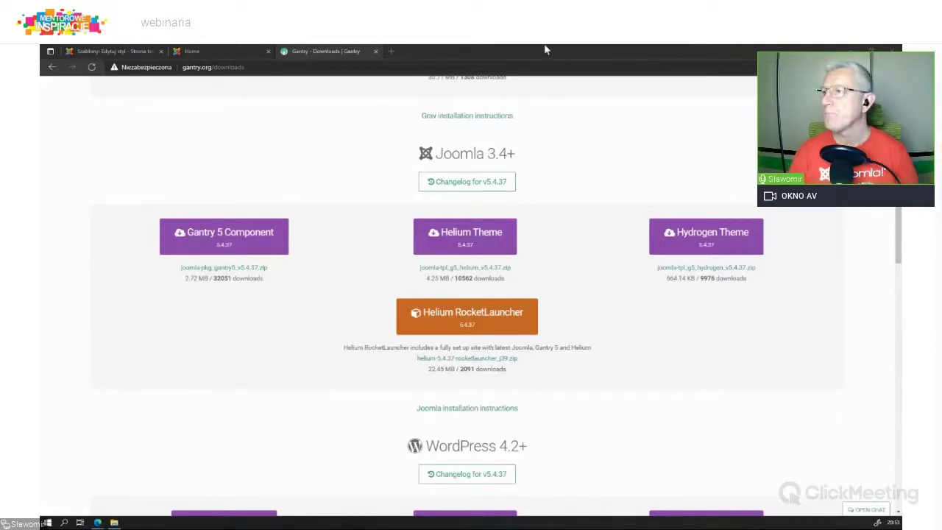
Step: Load localhost/joomla_3_gantry in another new tab to see the Helium front page
click(391, 50)
text(localhost/joomla_3-gantry/)
key(Return)
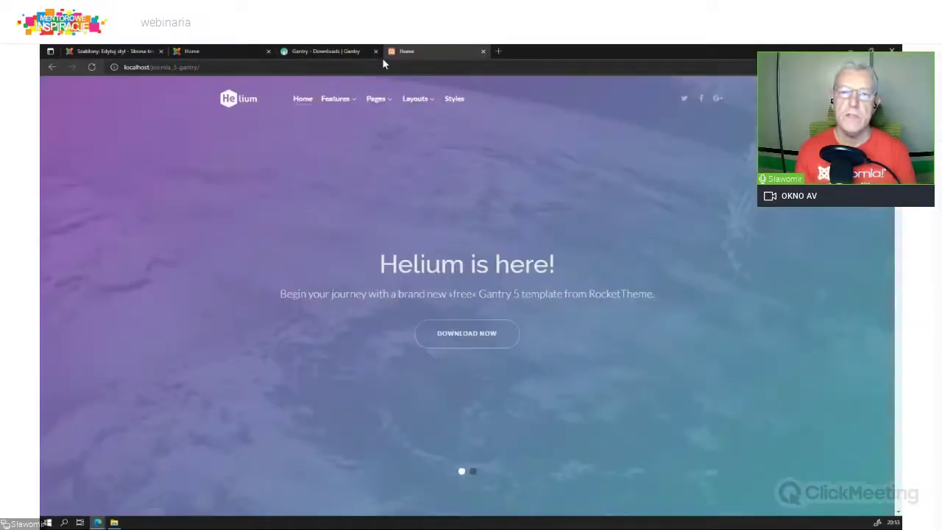